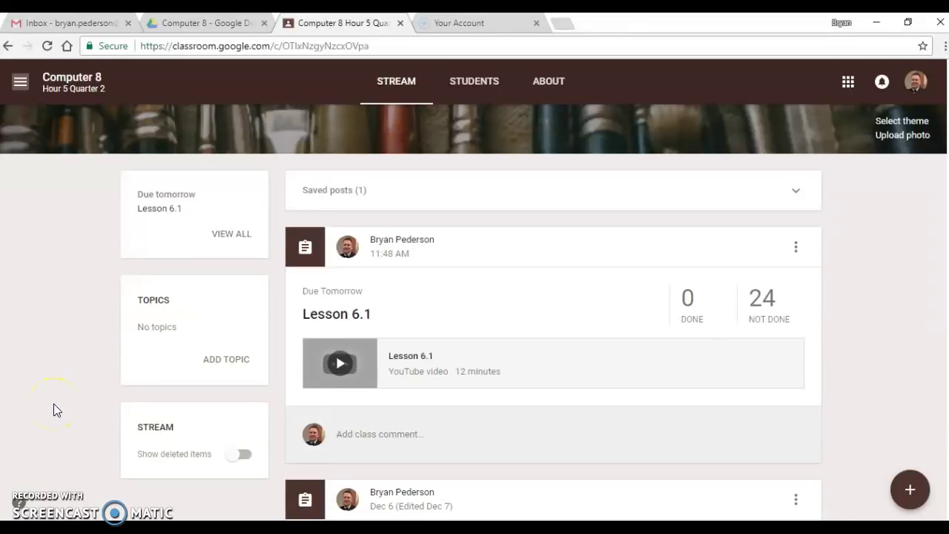
Glance at the inbox and Drive tabs, then return to the Computer 8 class stream.
click(89, 23)
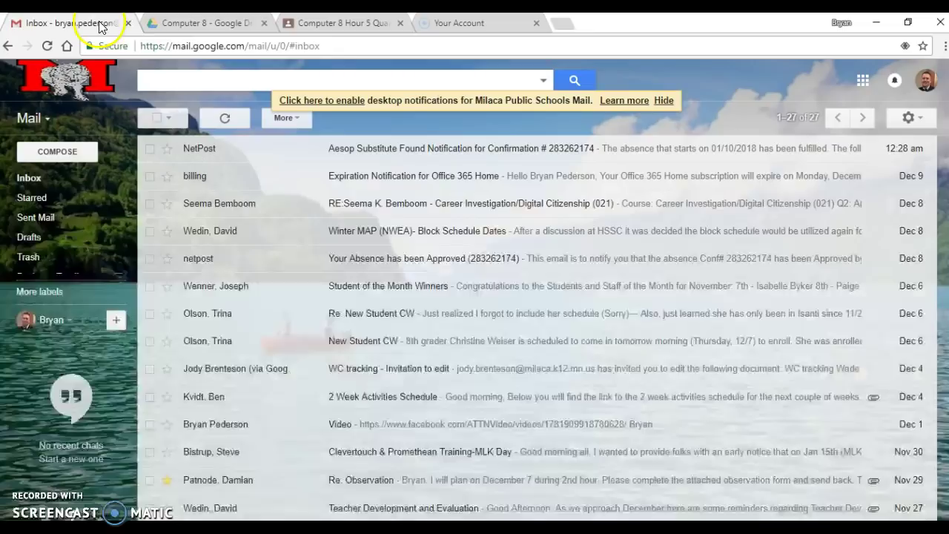
click(212, 23)
click(326, 24)
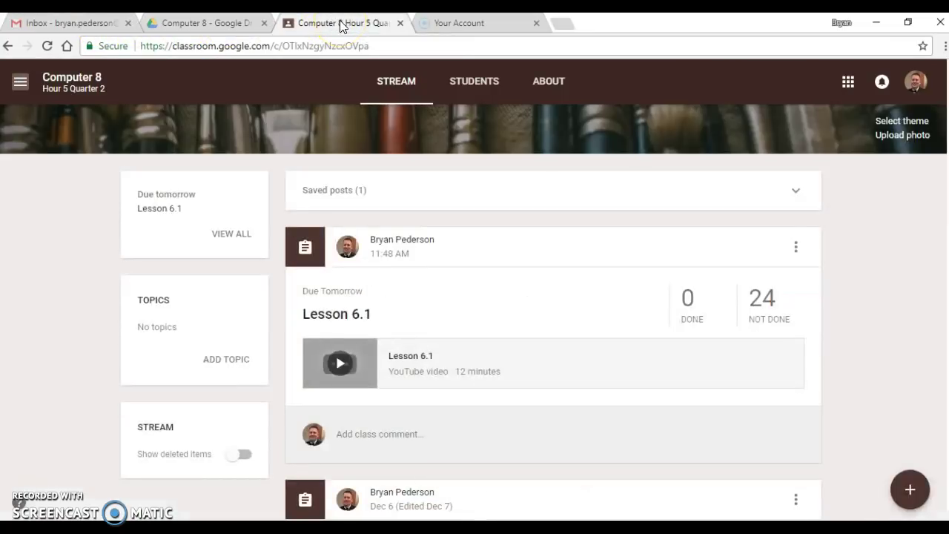
Bring up the Google apps launcher and scroll through it to find Sites.
click(850, 83)
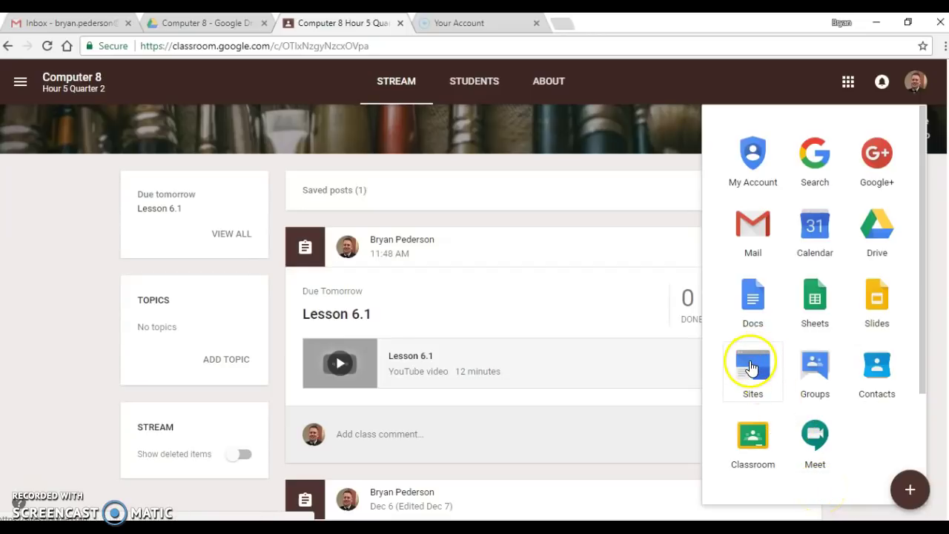
scroll(886, 353, down, 3)
scroll(886, 353, down, 3)
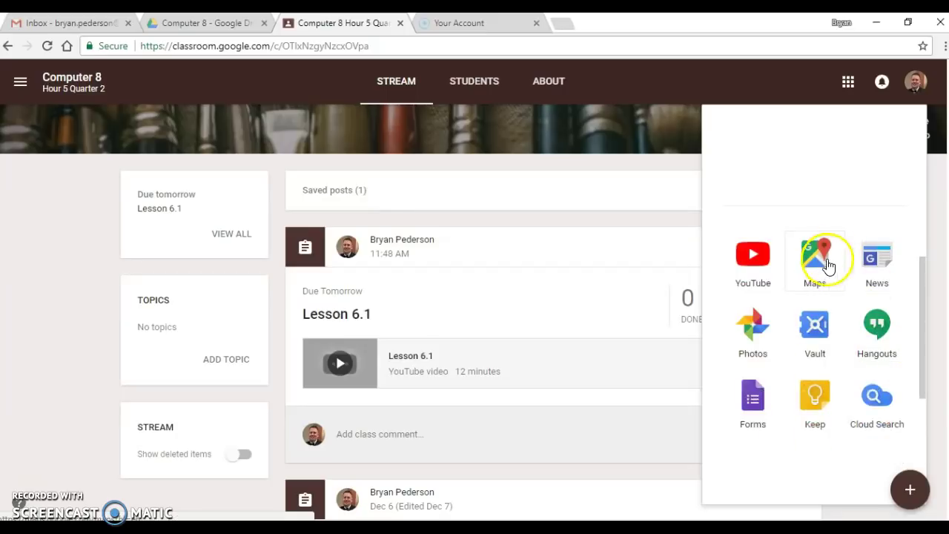
scroll(819, 281, down, 2)
scroll(814, 295, down, 2)
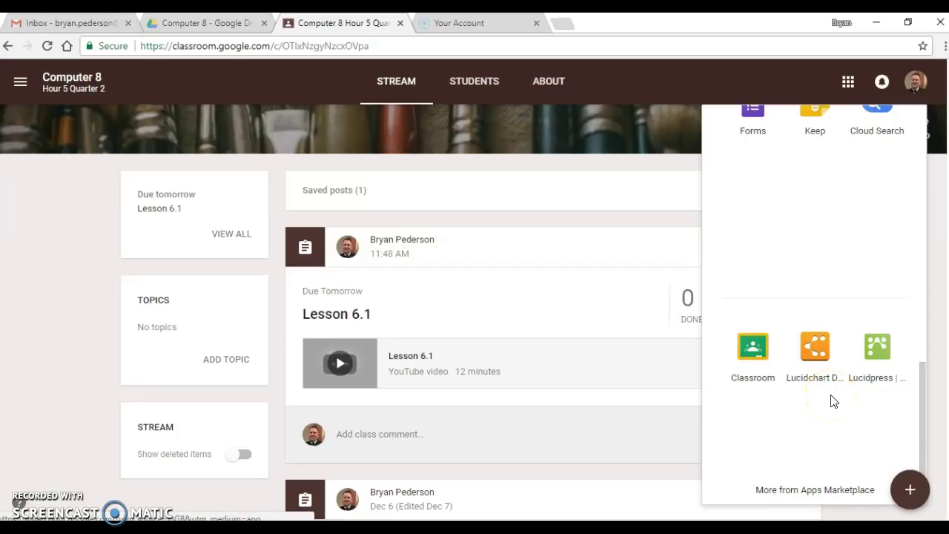
scroll(833, 400, up, 10)
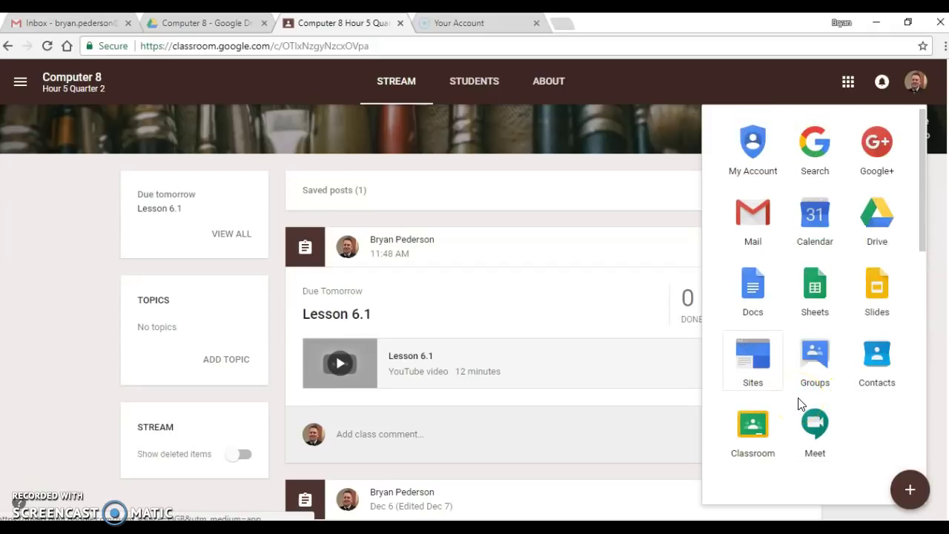
Launch Google Sites, switch to New Google Sites, and create a blank site.
click(751, 358)
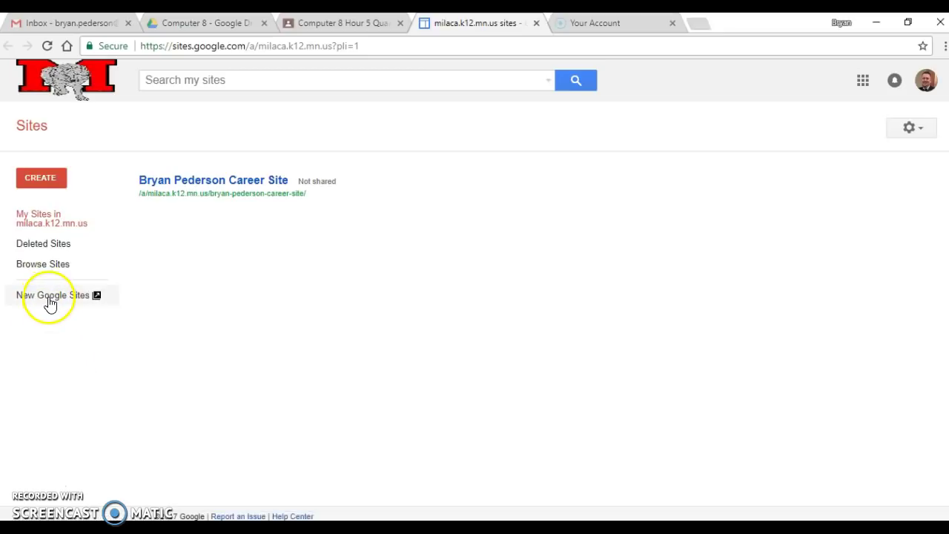
click(48, 303)
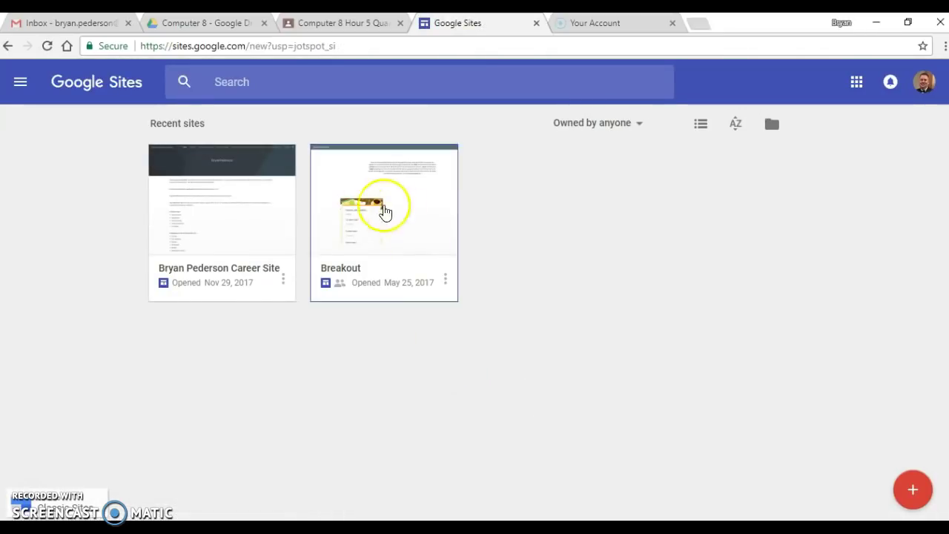
click(232, 227)
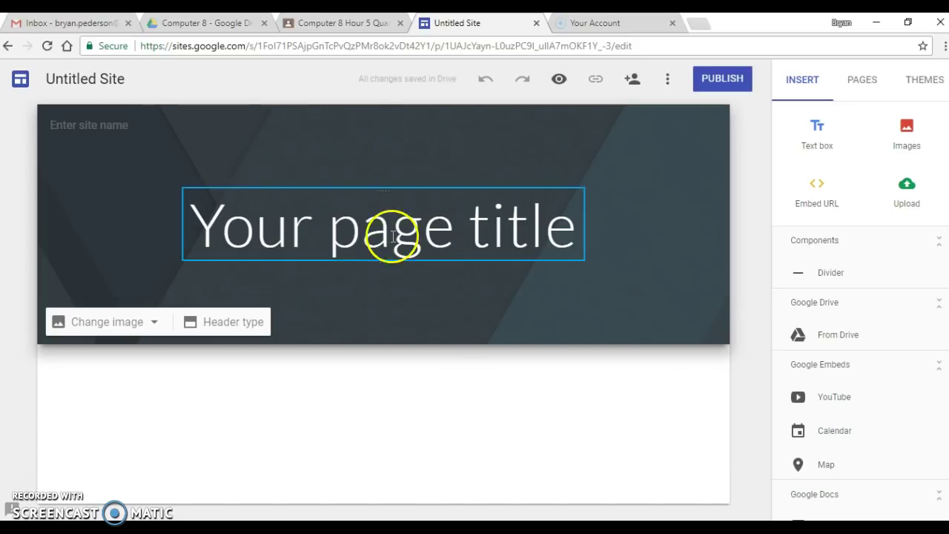
Name the site 'Minnesota Sports Teams', then select and copy that name.
click(82, 79)
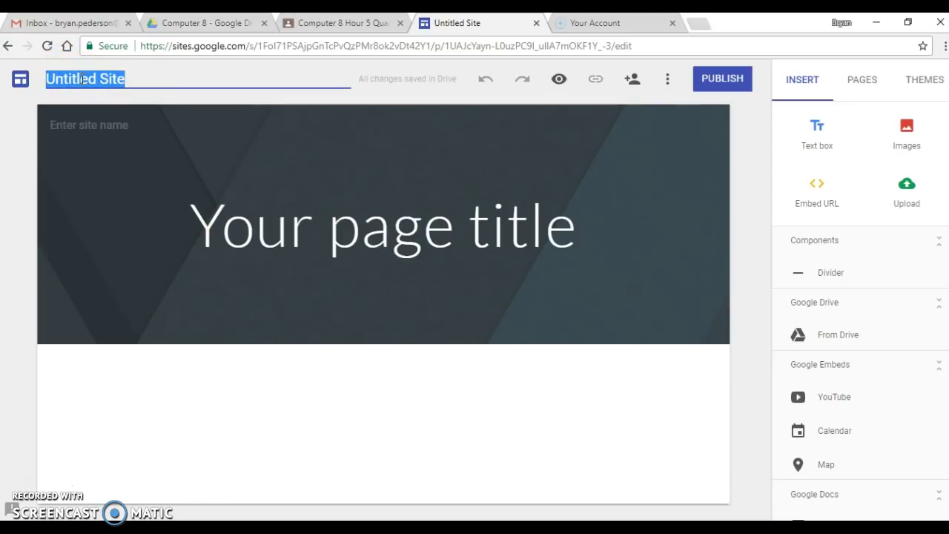
text(Minnesota Sports Teams)
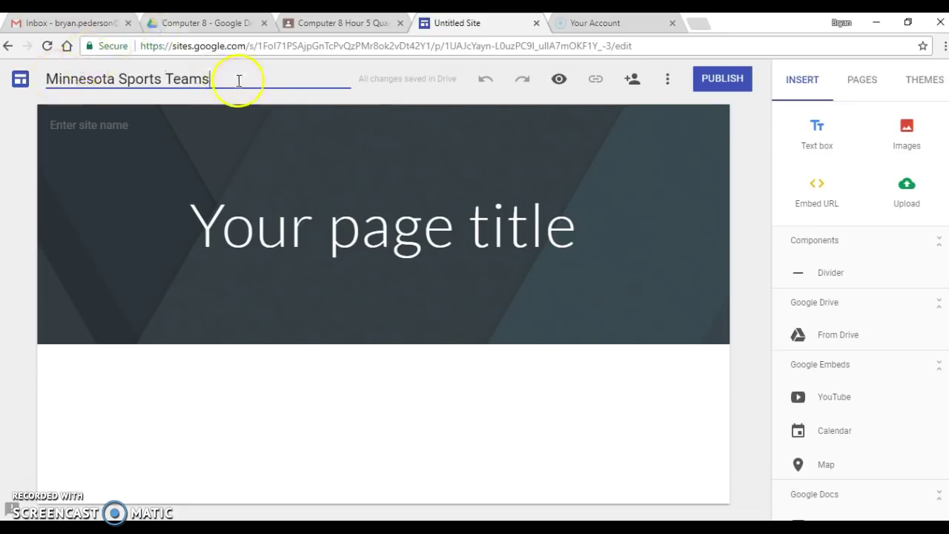
drag(221, 80, 47, 79)
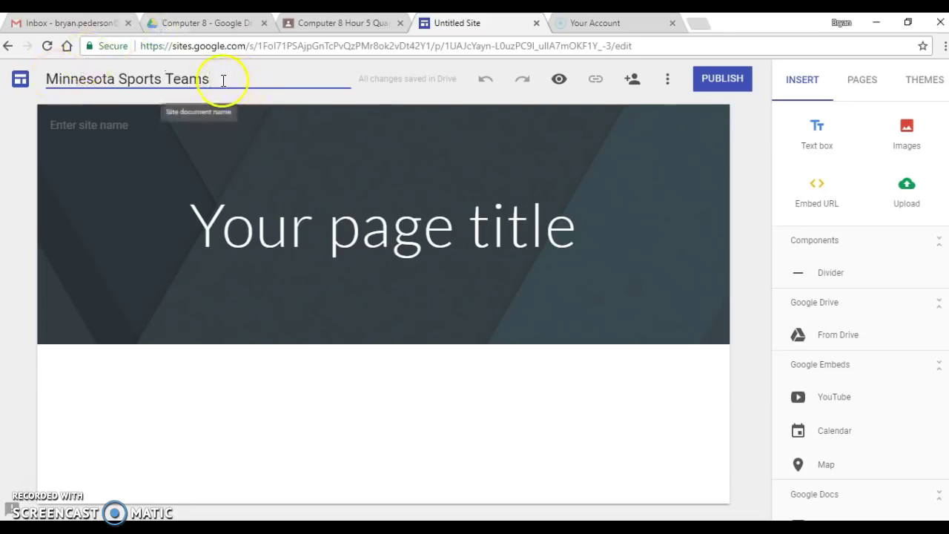
right_click(80, 80)
click(94, 107)
Paste 'Minnesota Sports Teams' over the placeholder page title and select it.
triple_click(419, 210)
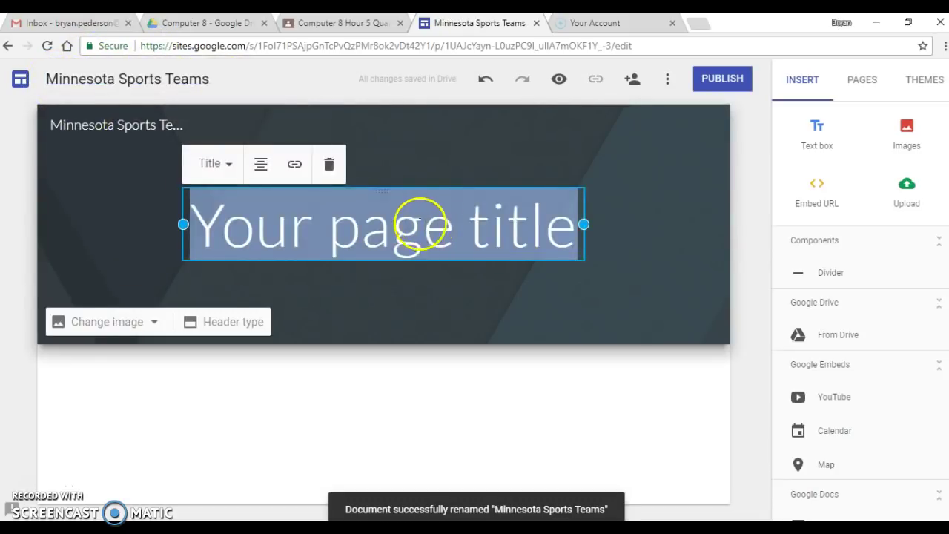
right_click(399, 228)
click(434, 272)
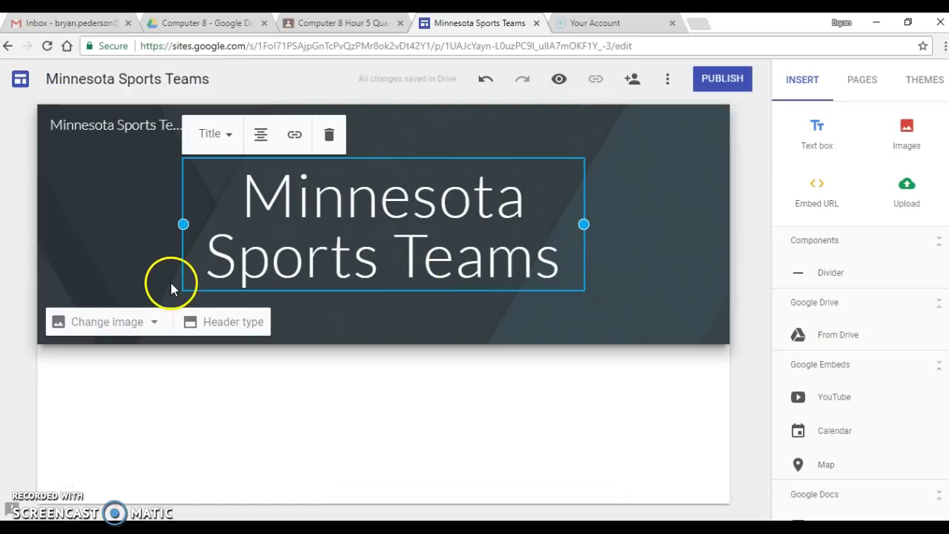
click(388, 260)
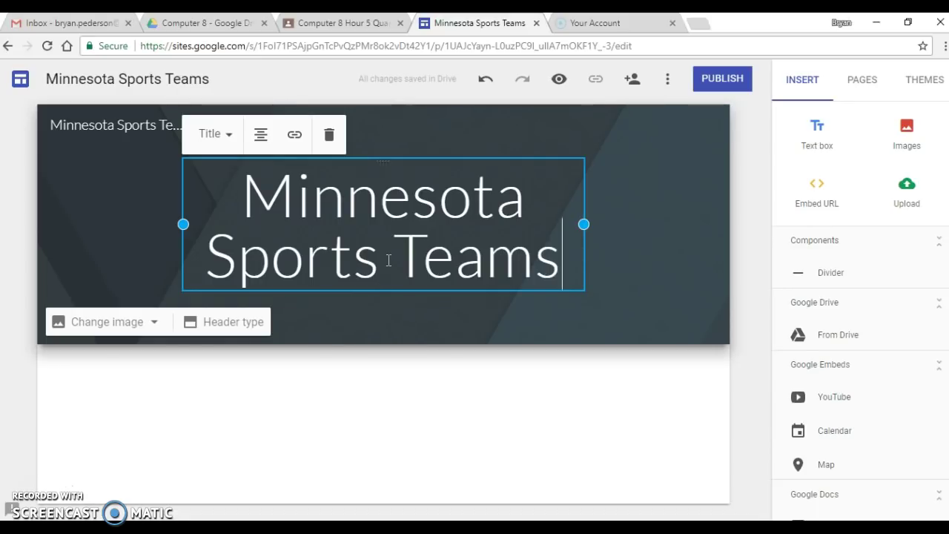
drag(560, 260, 249, 205)
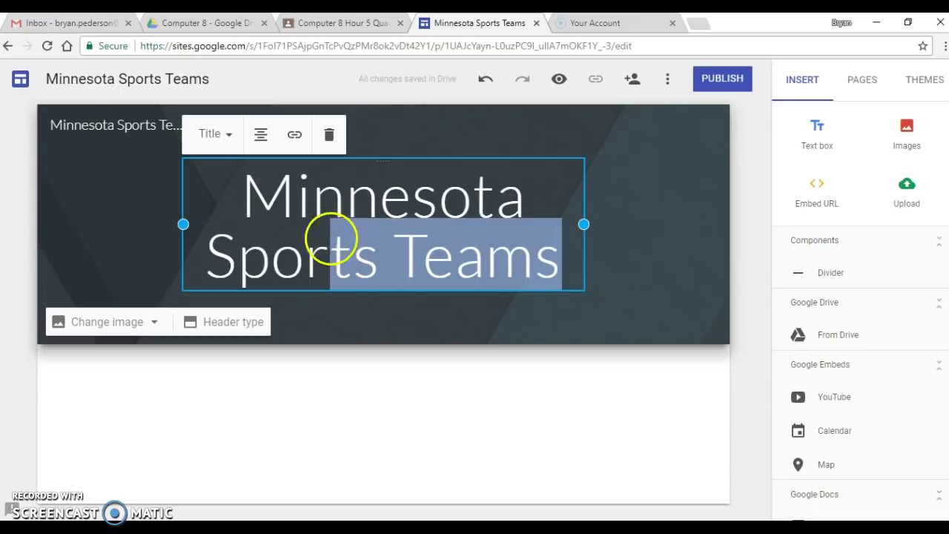
Try Heading, Subheading and Normal styles on the title, settling on Title.
click(223, 136)
click(197, 211)
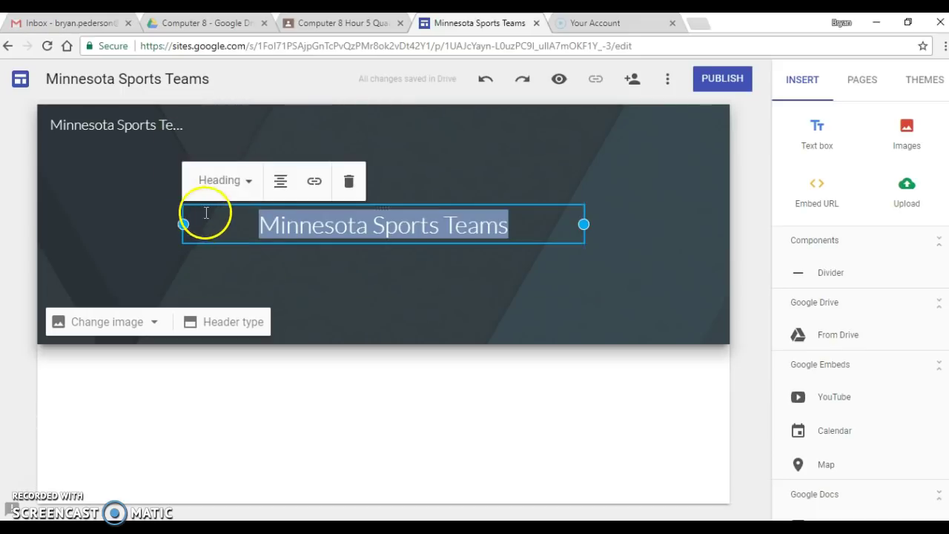
click(250, 184)
click(224, 287)
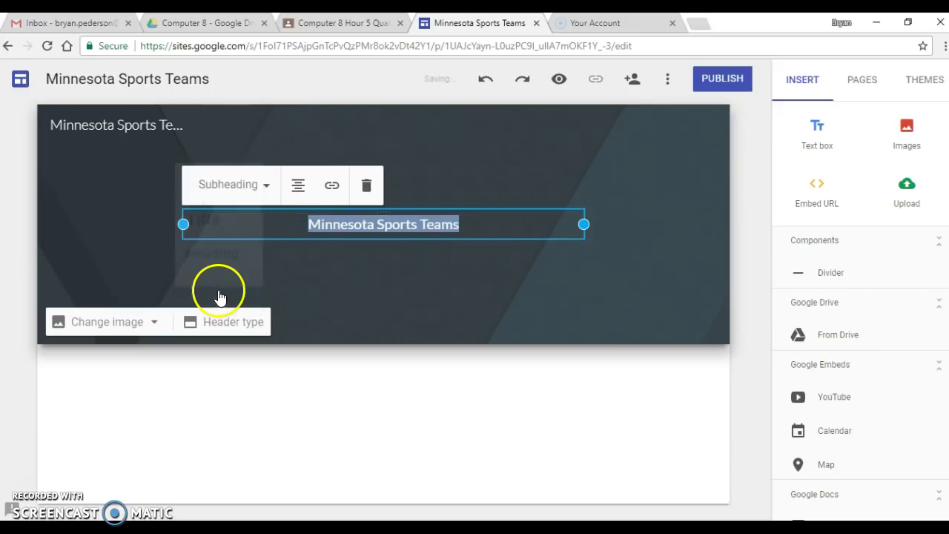
click(263, 186)
click(262, 188)
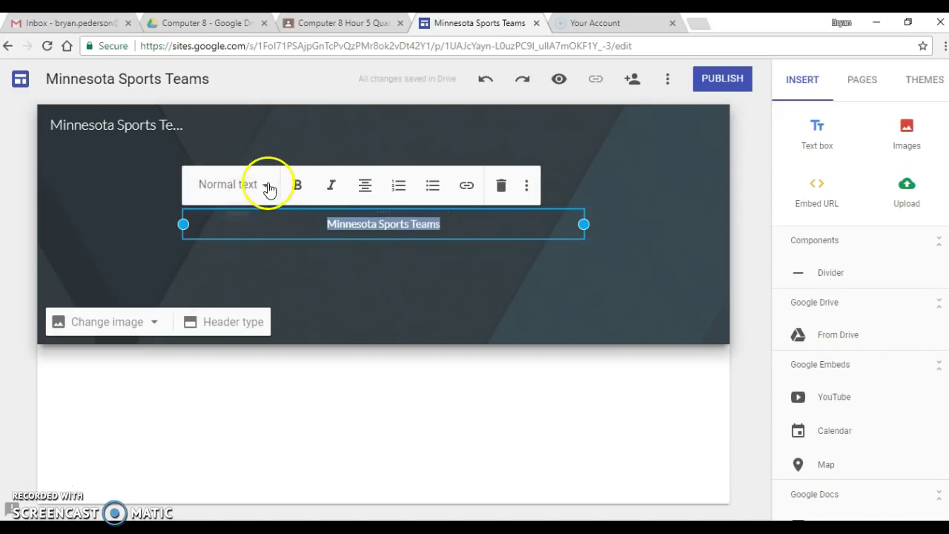
click(268, 190)
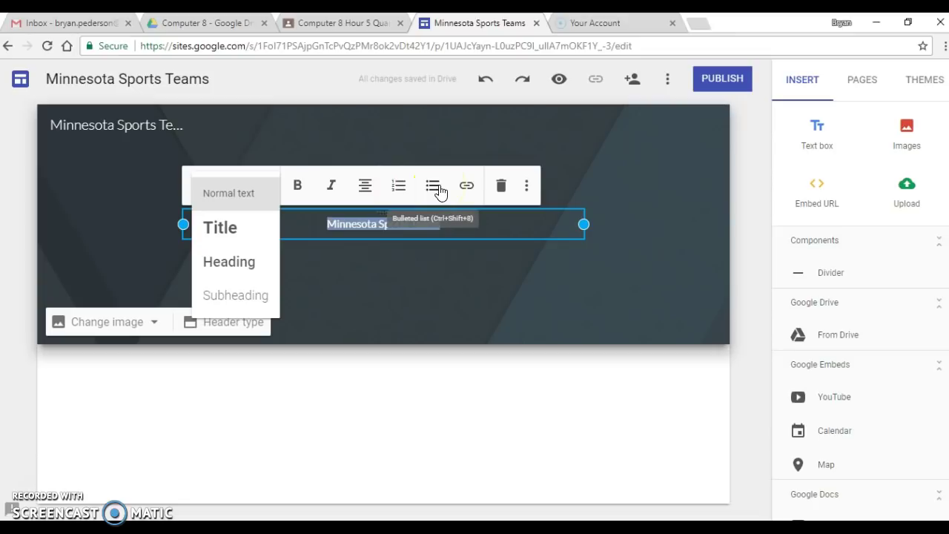
click(221, 230)
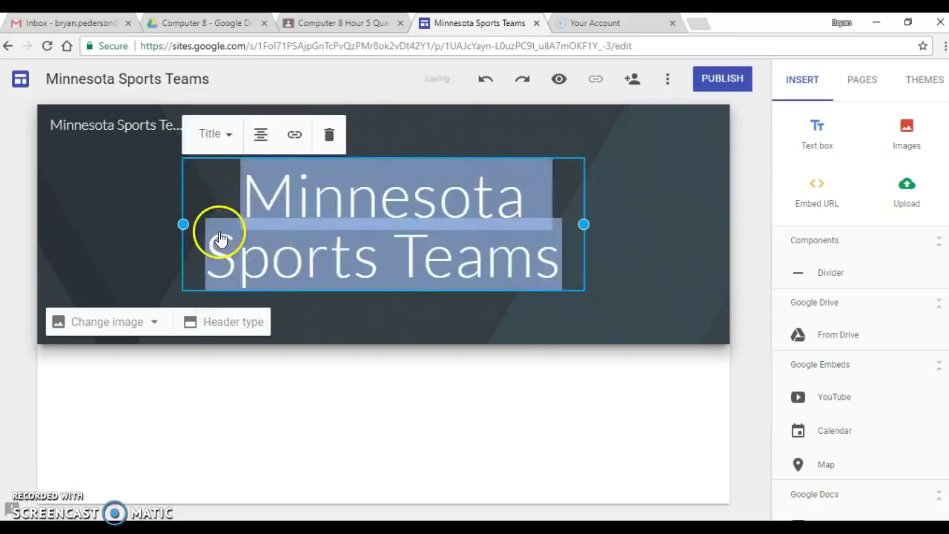
Center the title text after briefly right-aligning it.
click(263, 136)
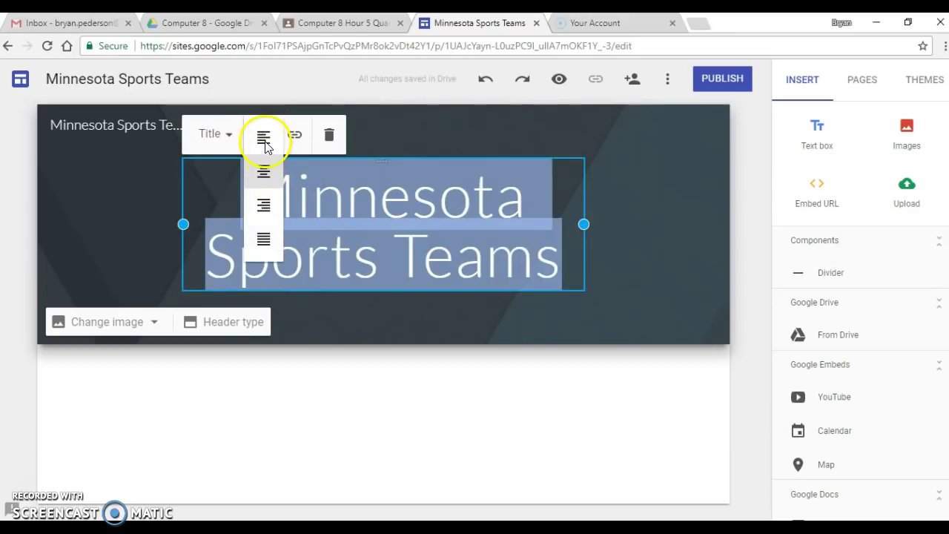
click(263, 204)
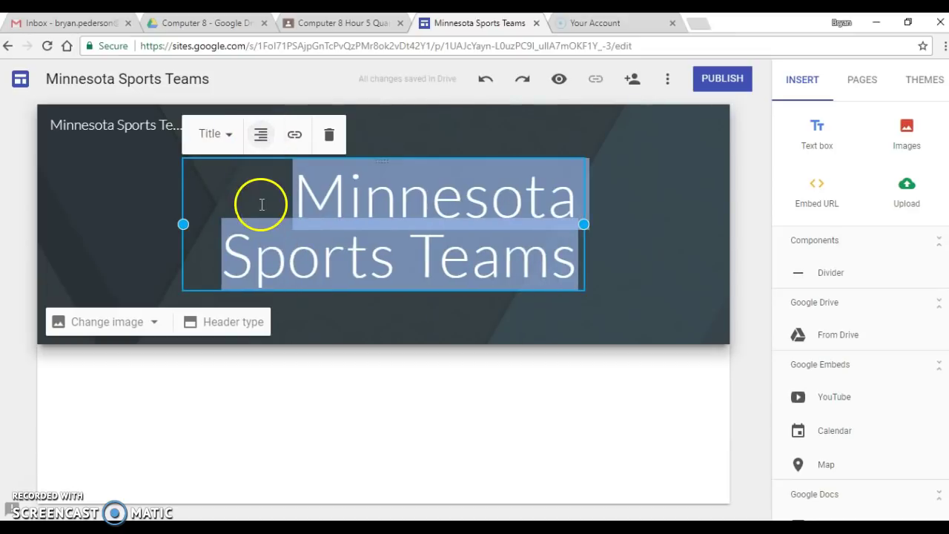
click(261, 135)
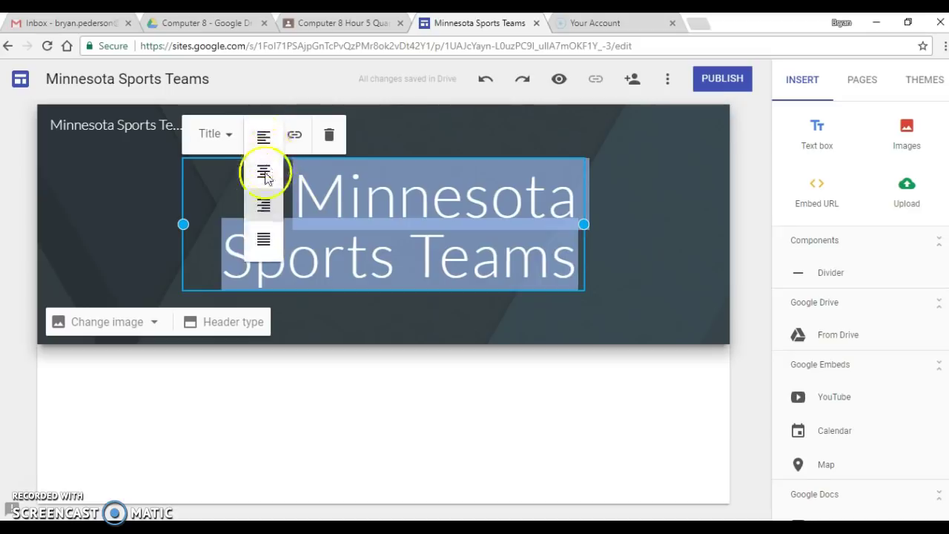
click(263, 171)
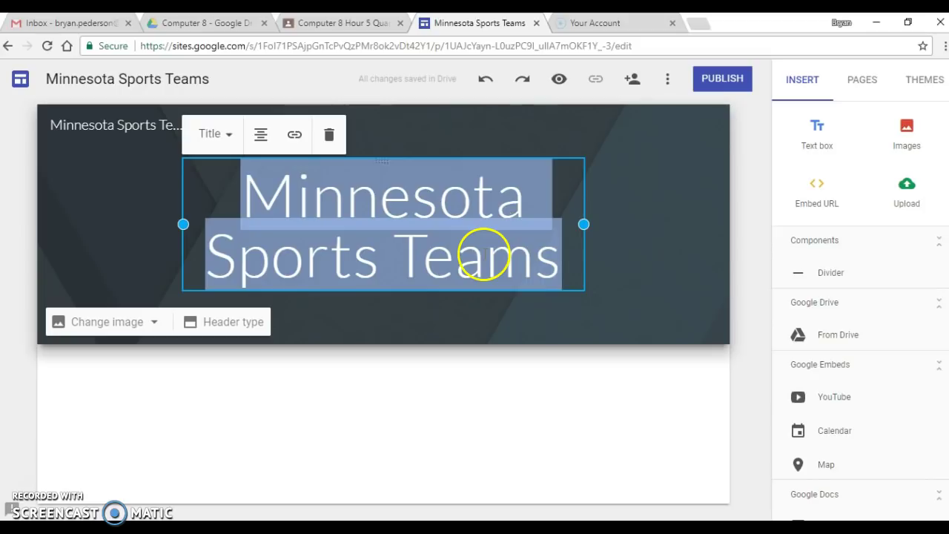
Search the header image picker for Minnesota images.
click(112, 324)
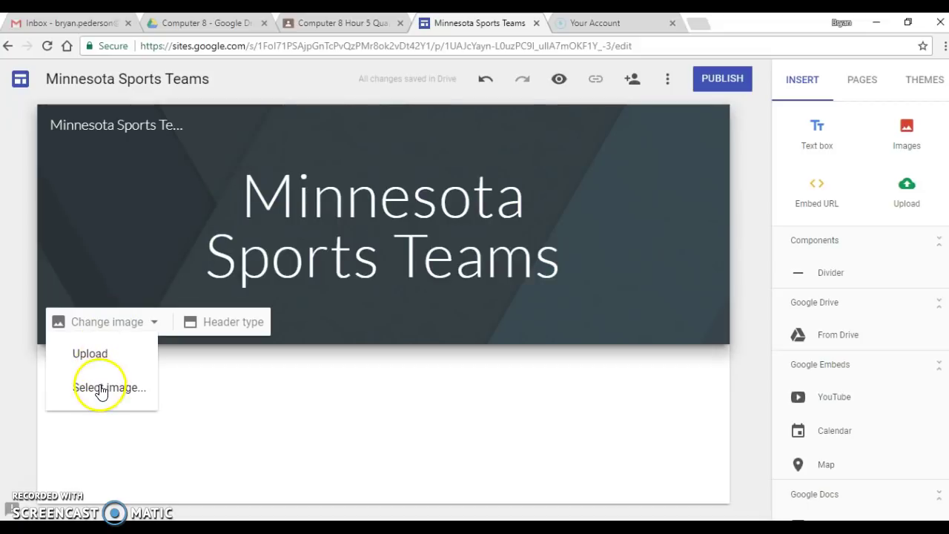
click(100, 387)
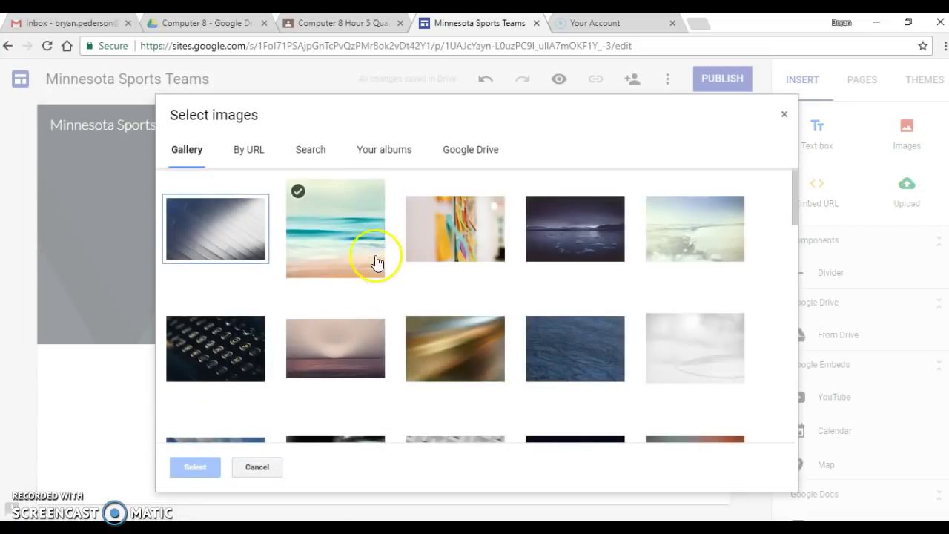
click(307, 155)
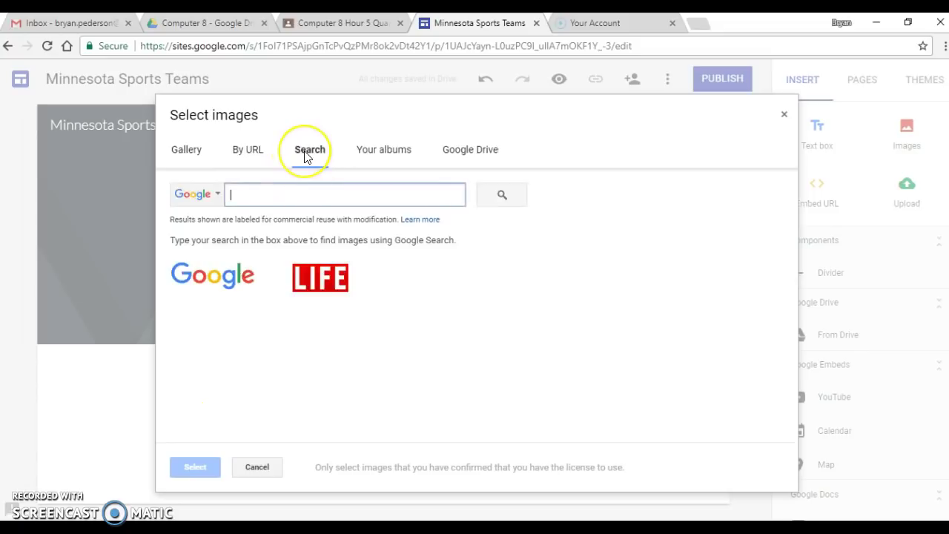
click(316, 400)
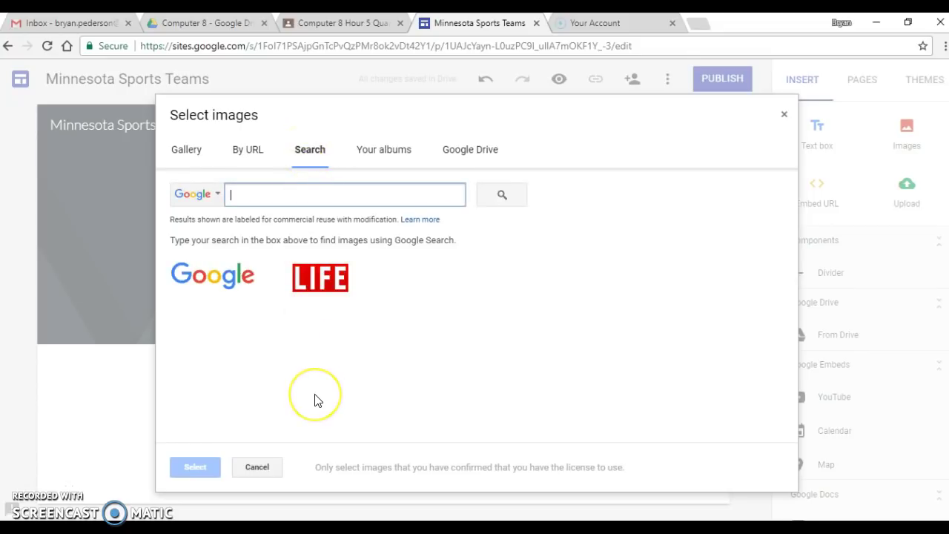
text(minnesota)
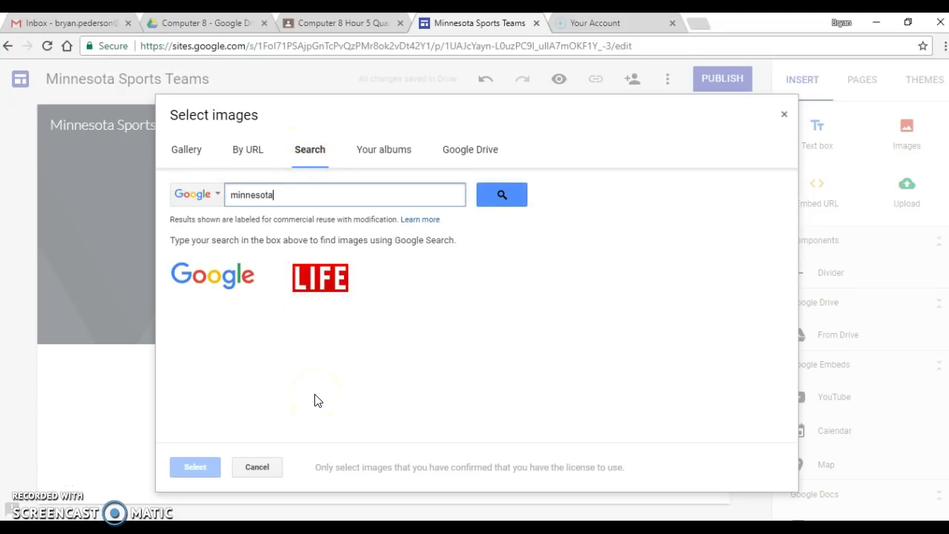
click(505, 195)
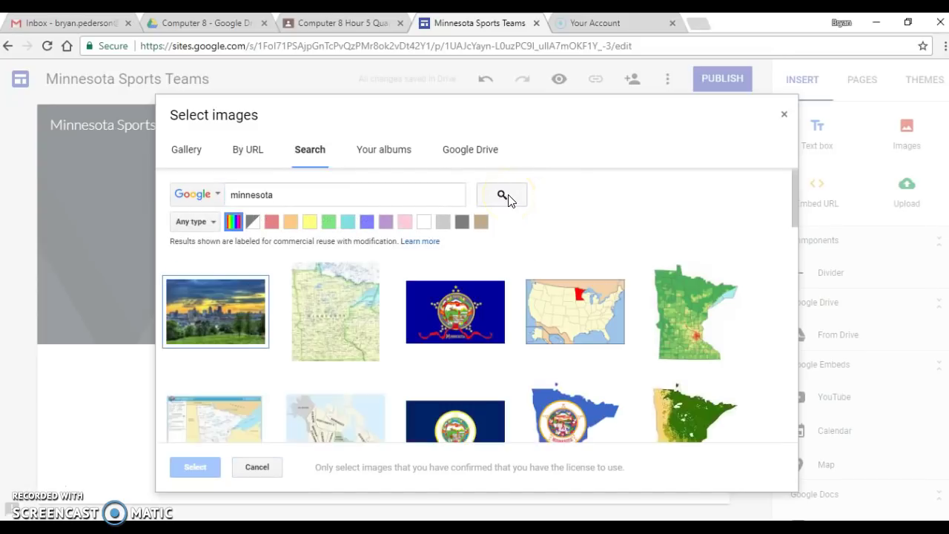
Choose the Minnesota state seal from the results and set it as the header image.
click(492, 335)
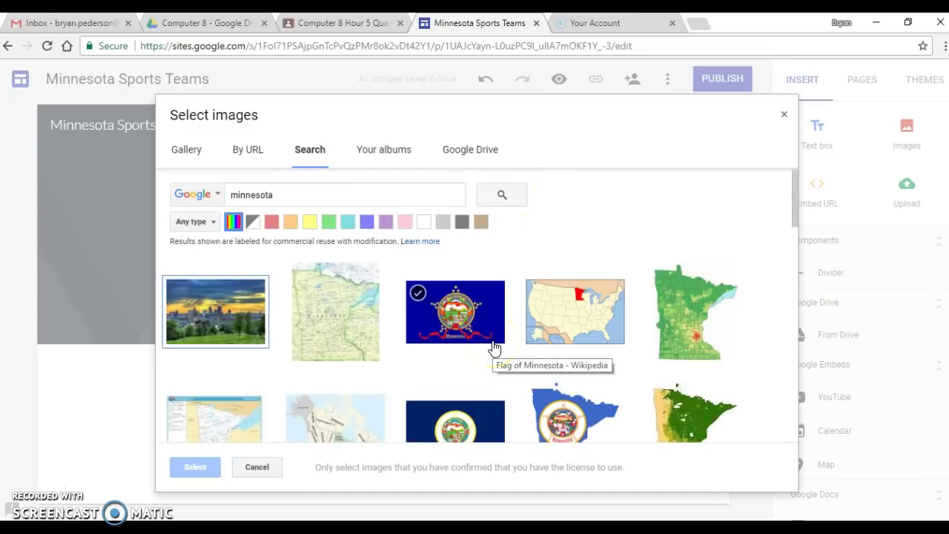
scroll(547, 373, down, 3)
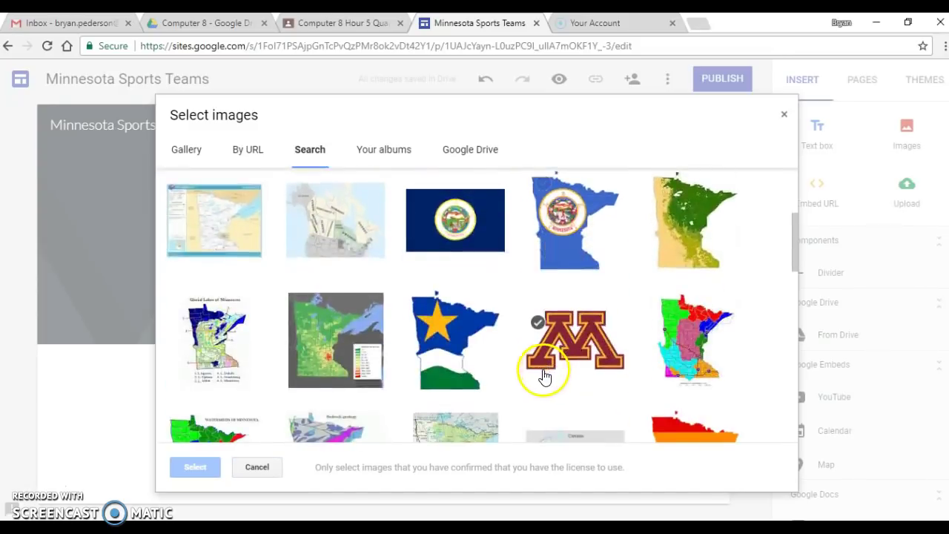
mouse_move(456, 341)
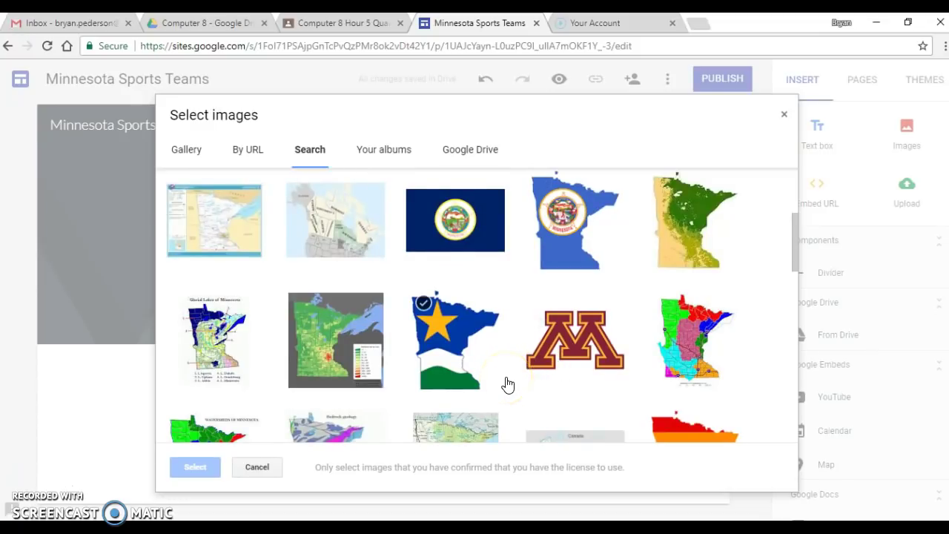
scroll(511, 304, down, 2)
scroll(512, 295, down, 2)
scroll(511, 297, down, 1)
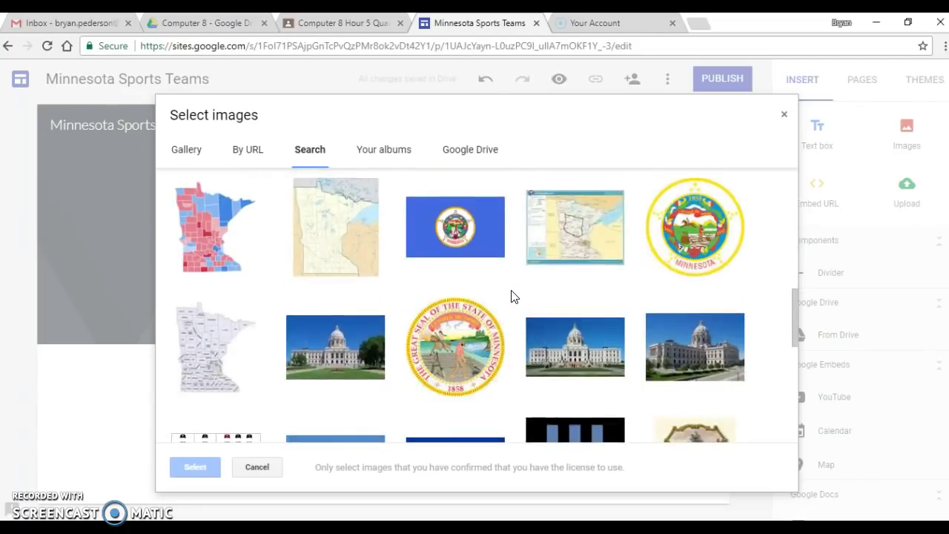
scroll(511, 297, up, 1)
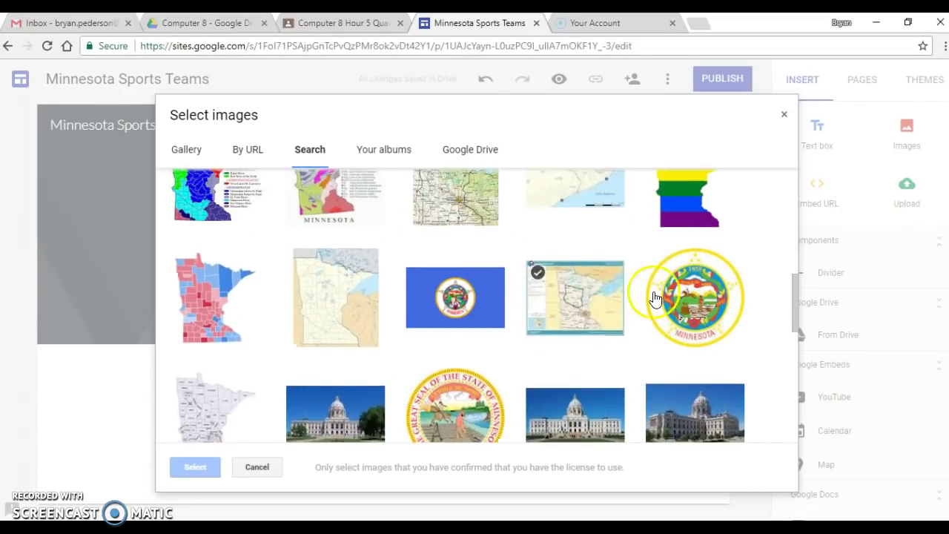
click(694, 311)
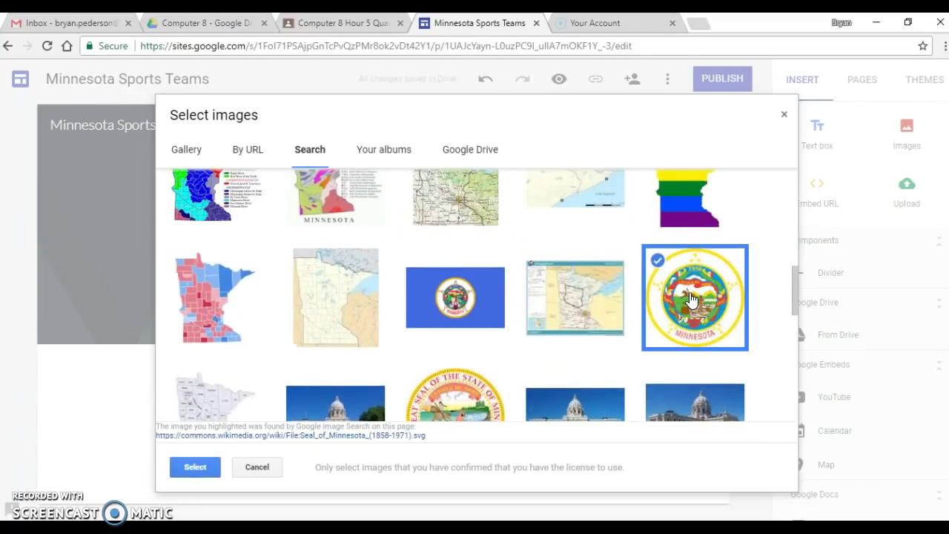
click(183, 466)
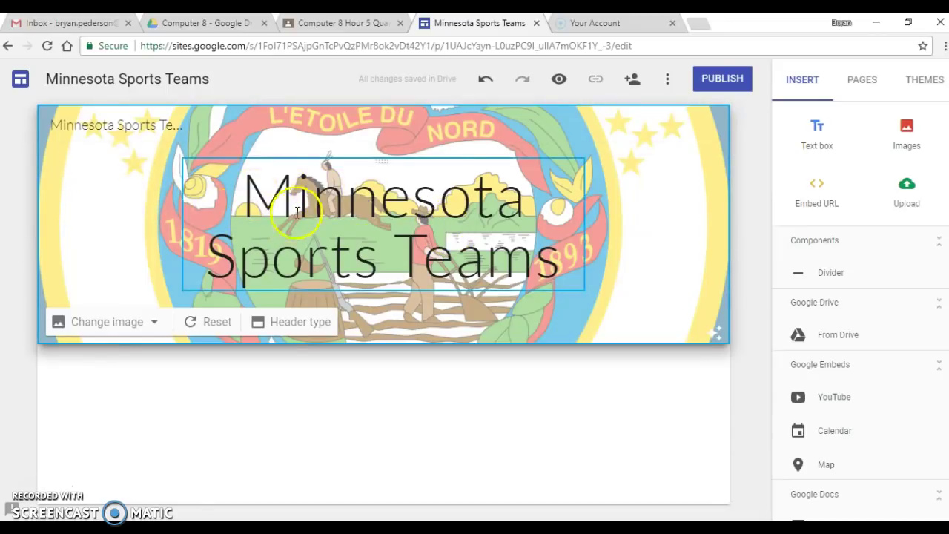
Select the header instead of its title and bring up its Change image options.
drag(226, 191, 552, 256)
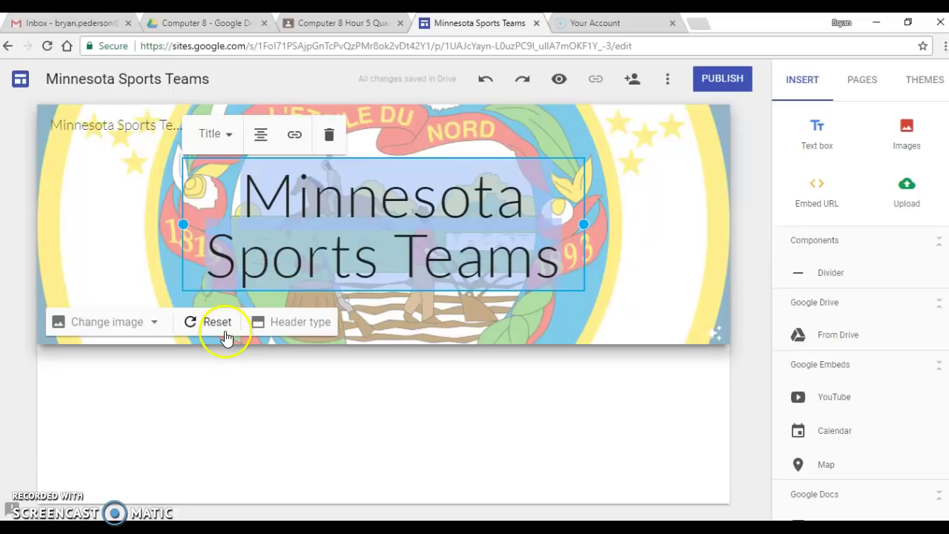
click(125, 245)
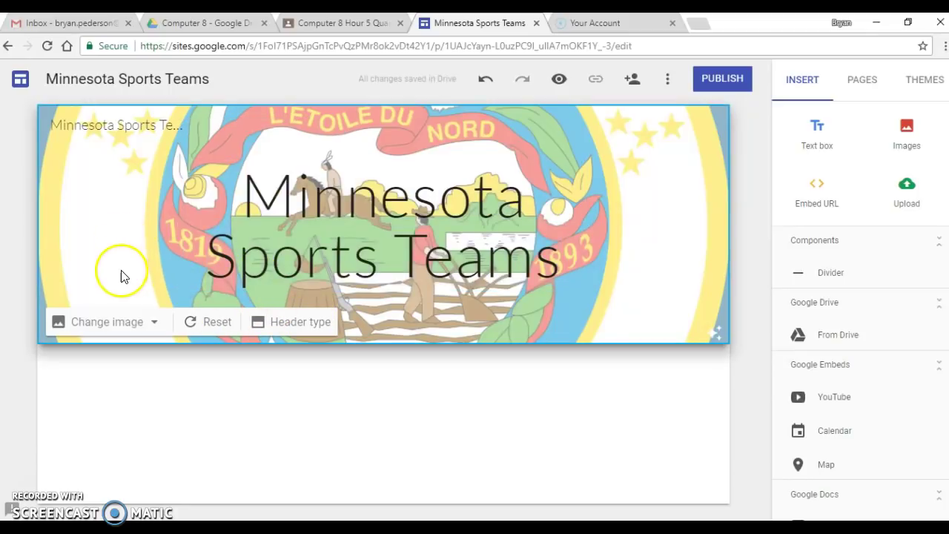
click(106, 322)
Pick the Minnesota flag-map image from the earlier results and confirm it for the header.
click(102, 388)
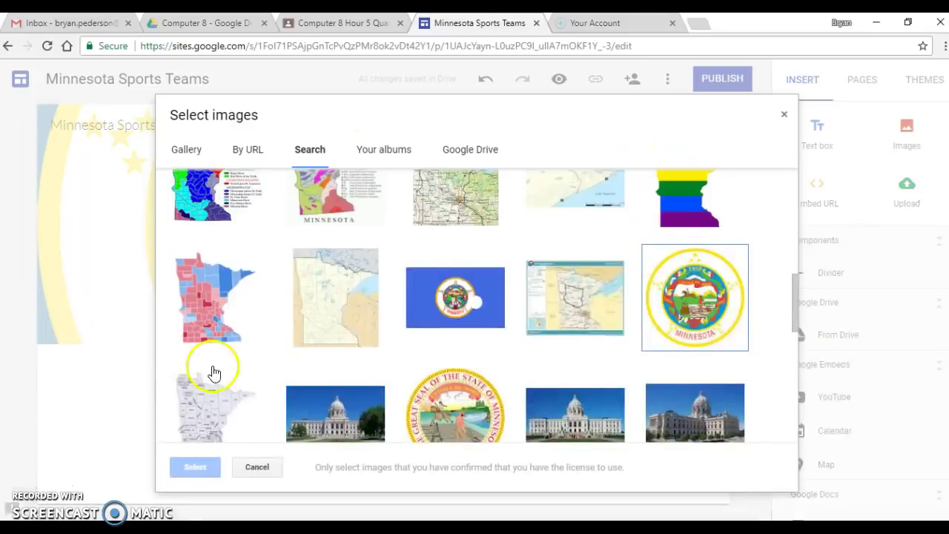
scroll(460, 304, up, 5)
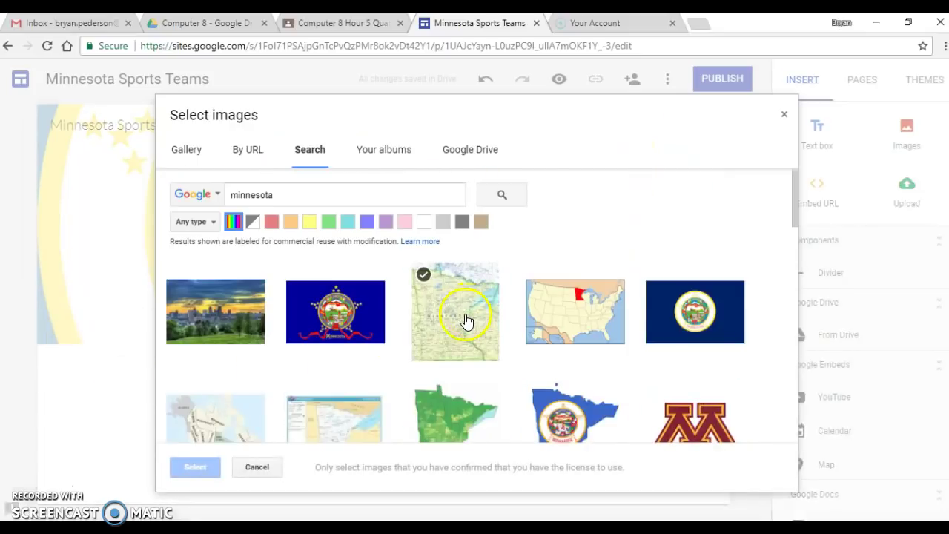
click(556, 393)
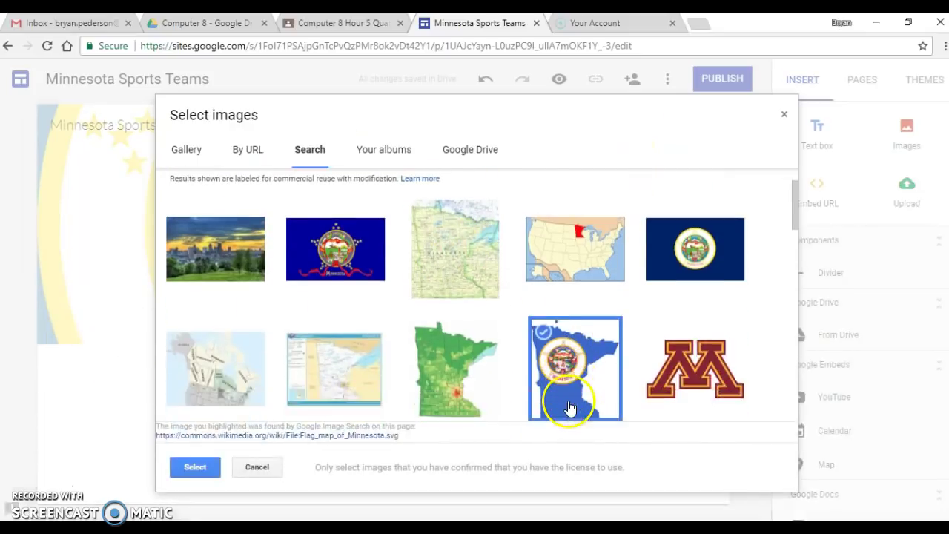
click(197, 467)
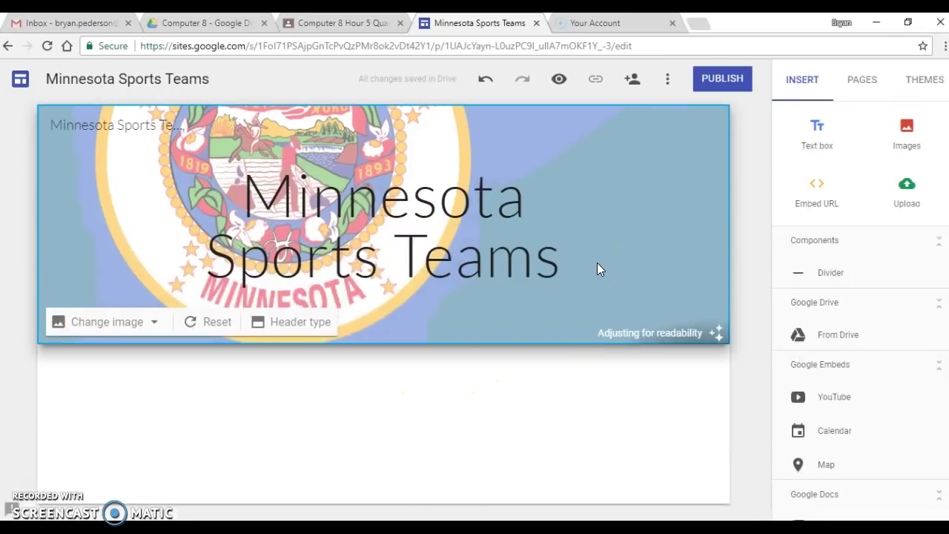
Click around the header and page body to deselect the header.
click(631, 317)
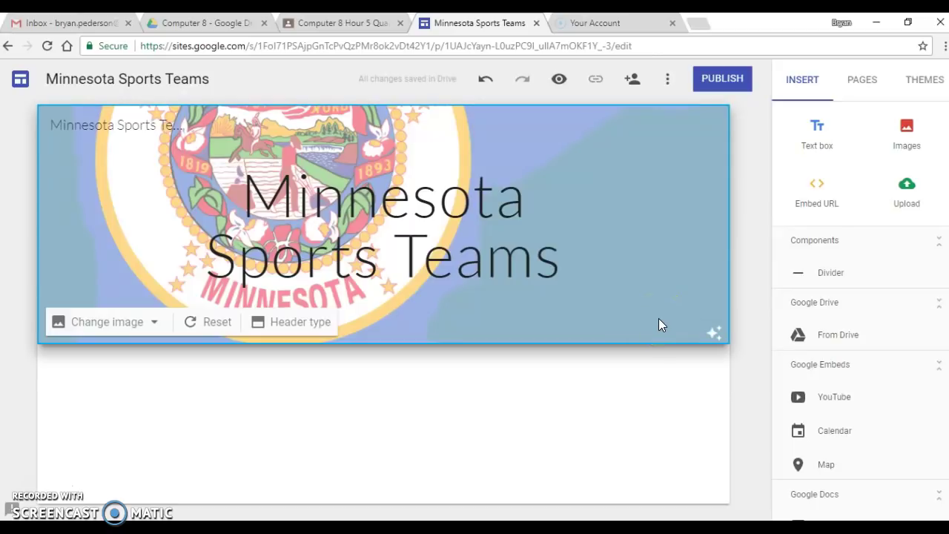
click(117, 327)
click(159, 362)
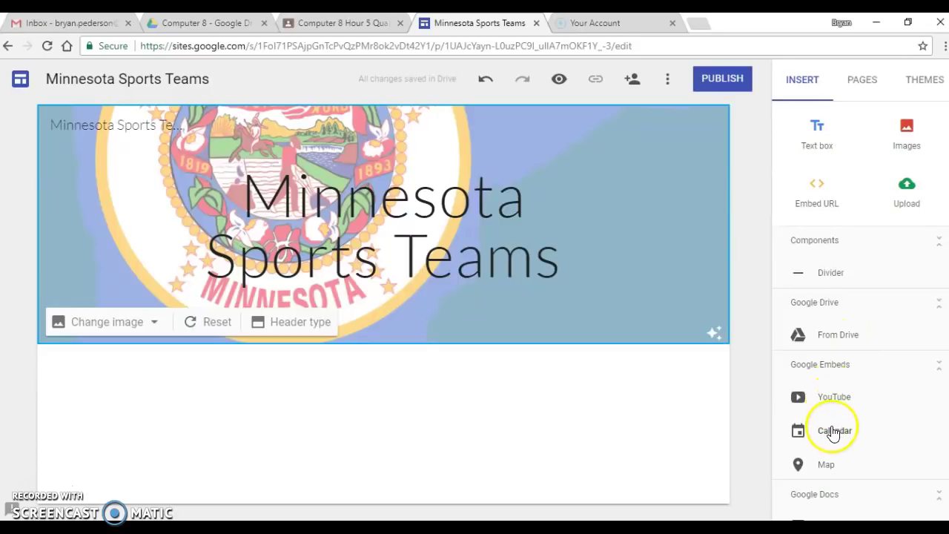
Embed a Google map of Minnesota, United States below the header.
click(826, 466)
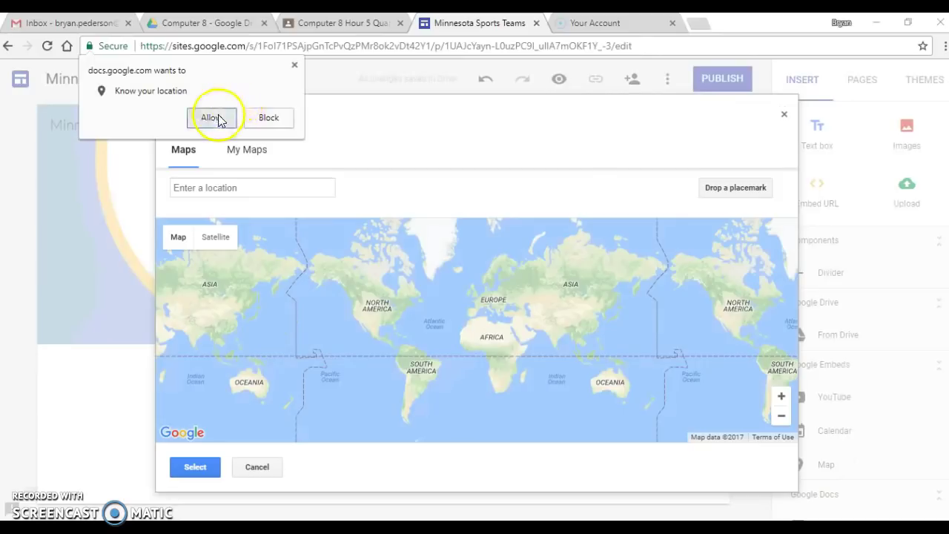
click(211, 118)
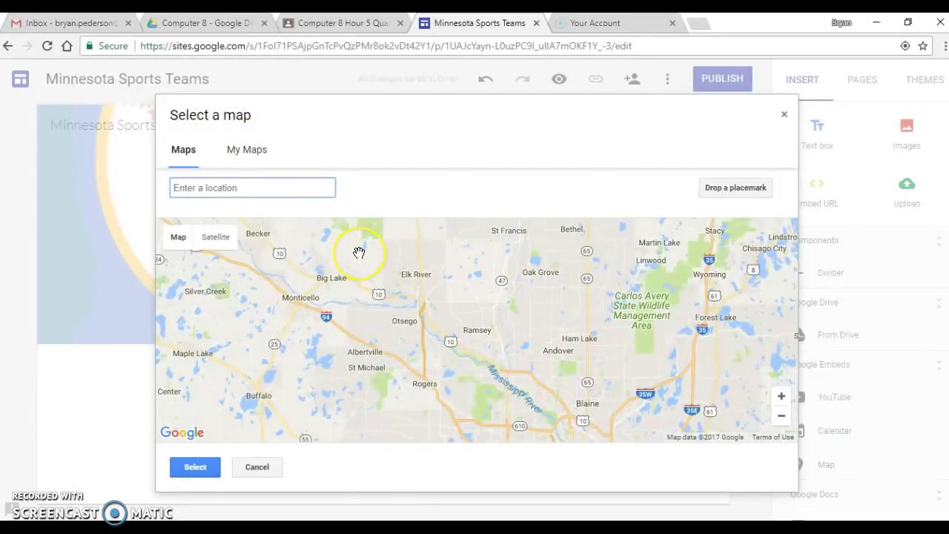
text(minnesota)
click(255, 214)
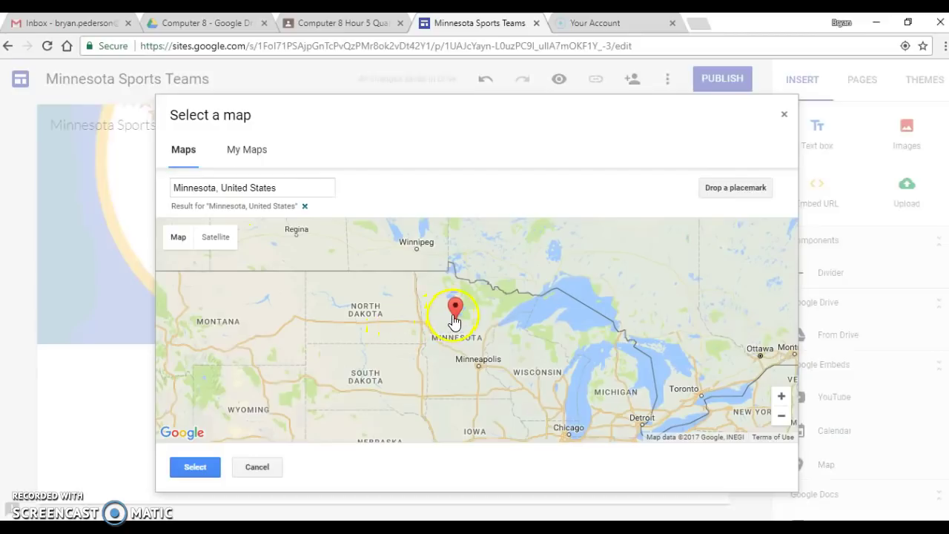
click(195, 467)
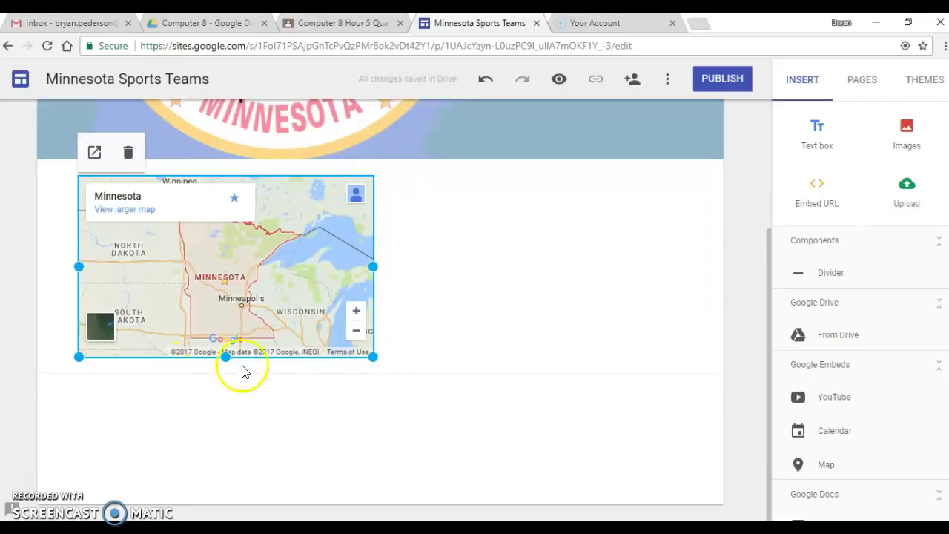
click(155, 433)
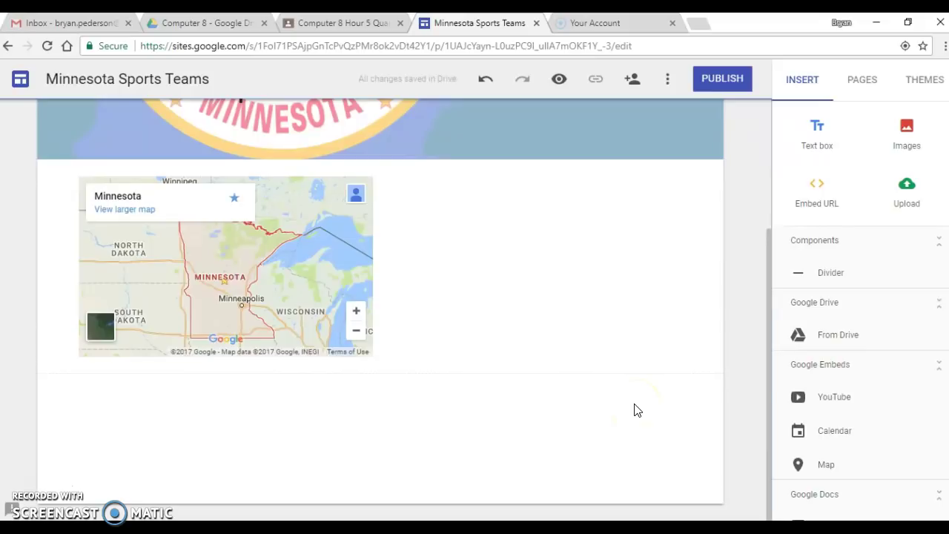
Add a text box listing Minnesota Vikings, Lynx, Wild and Timberwolves on separate lines.
click(819, 137)
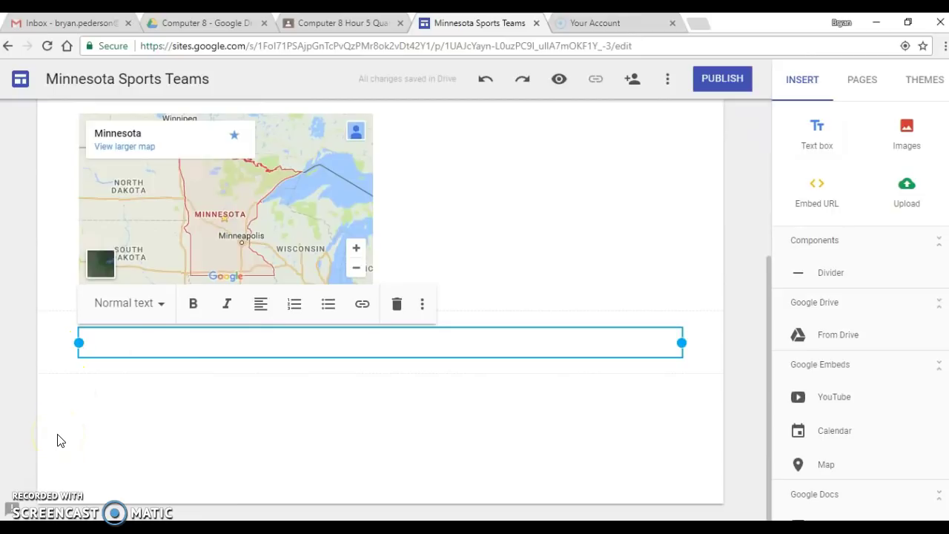
text(Minneso)
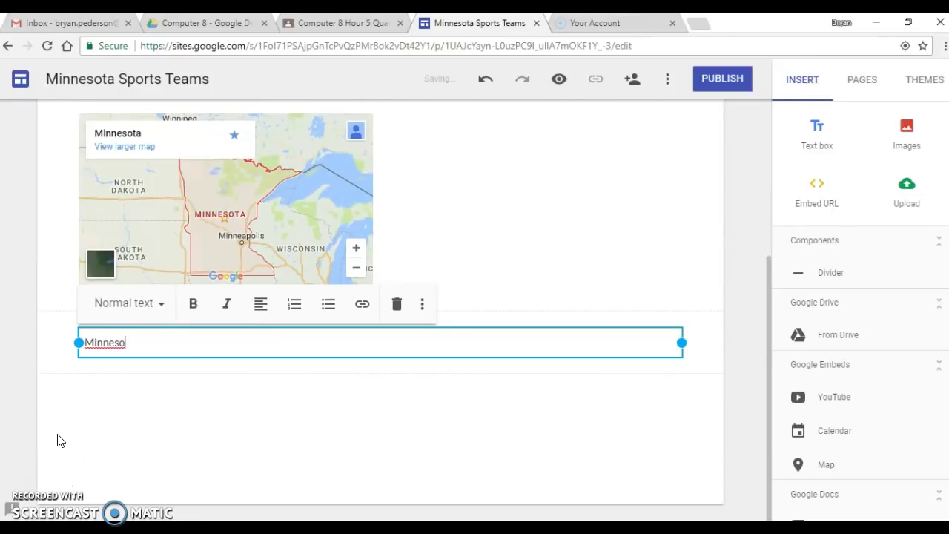
text(ta Vikings)
key(Return)
text(Minnesota)
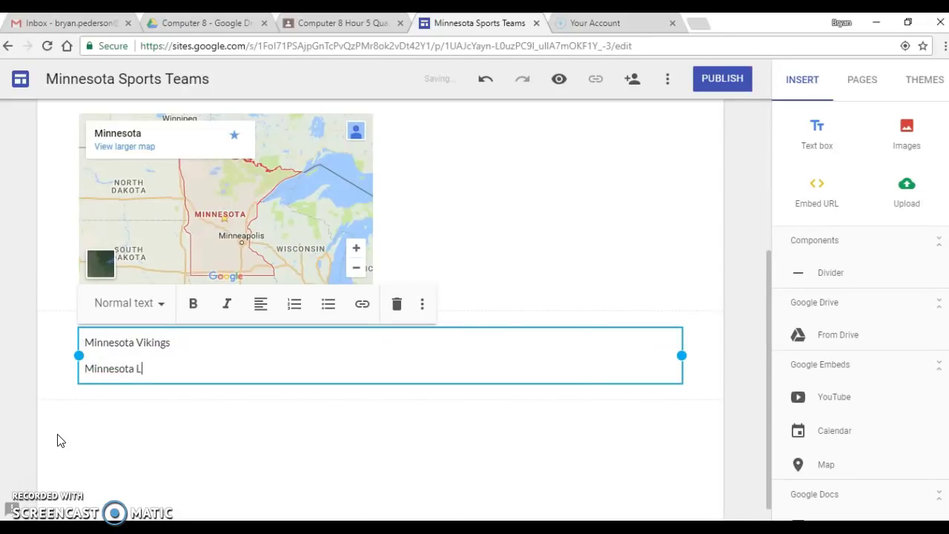
text(Lynx)
key(Return)
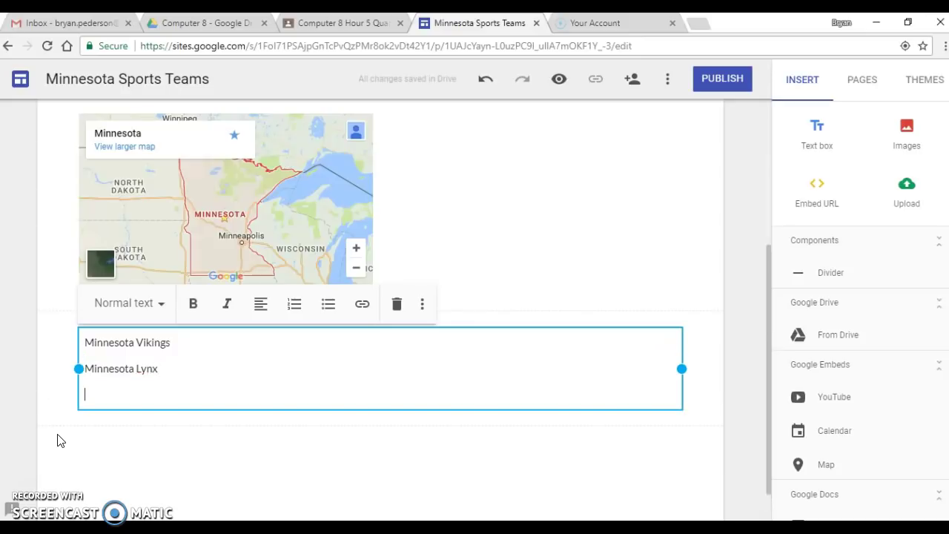
text(Minne)
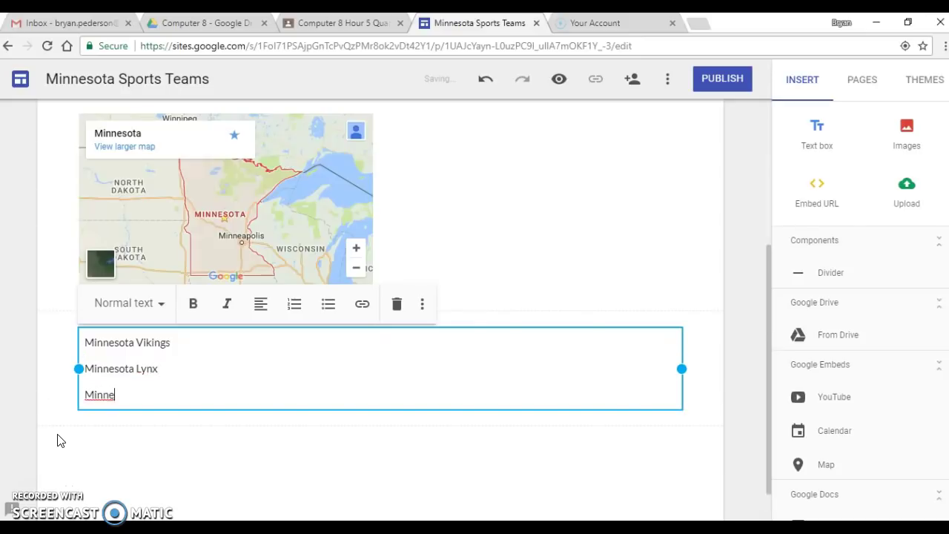
text(sota )
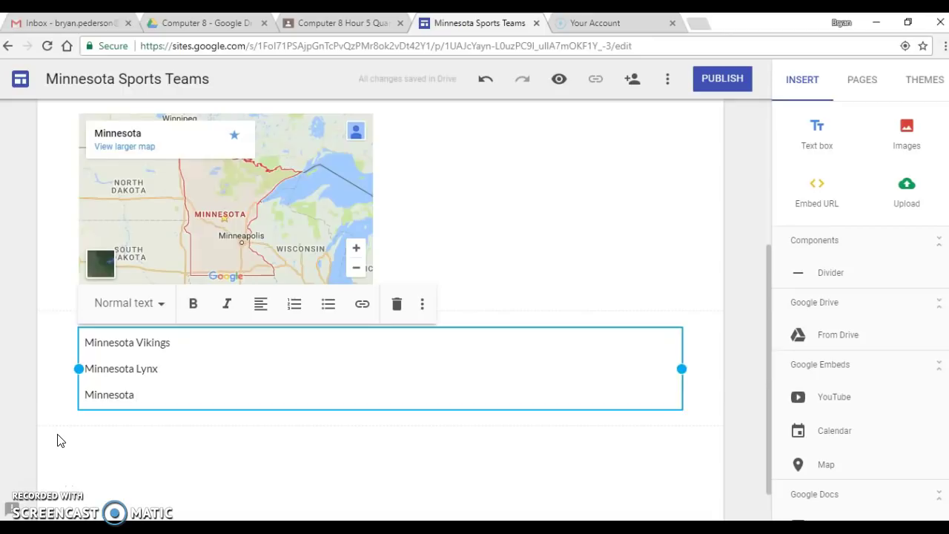
text(Wild)
key(Return)
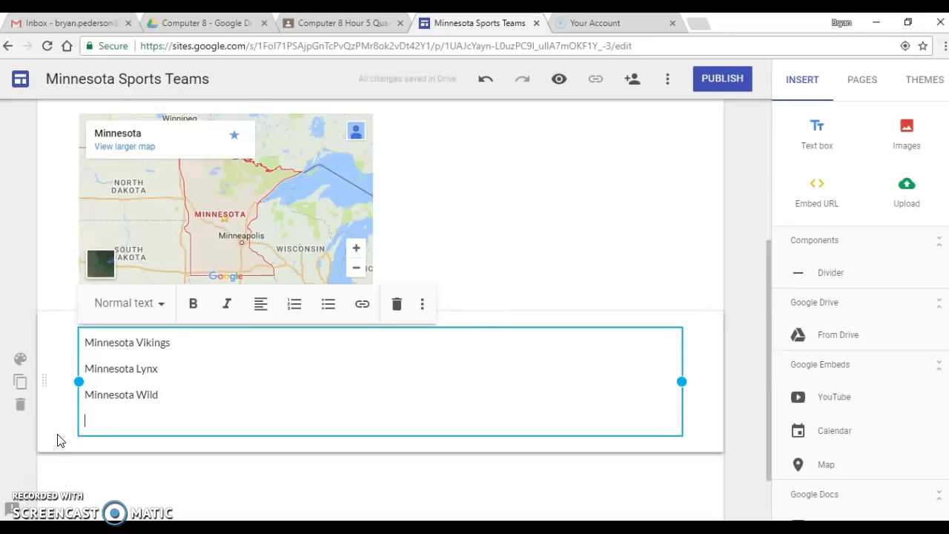
text(Minnesota Timberwolves)
key(Return)
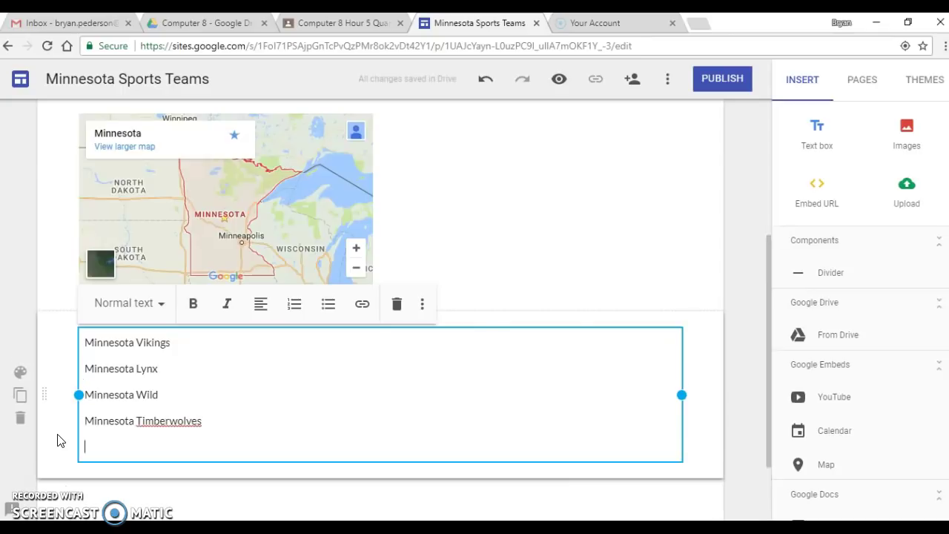
Continue the list with Minnesota Twins, the Golden Gophers, St. Cloud State and Bemidji State University.
text(Minnesota Twins)
key(Return)
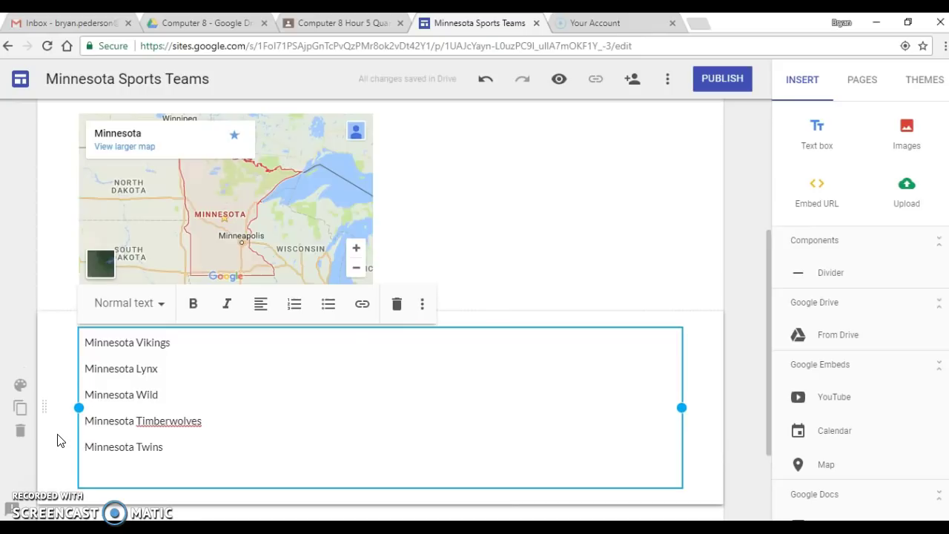
text(Unive)
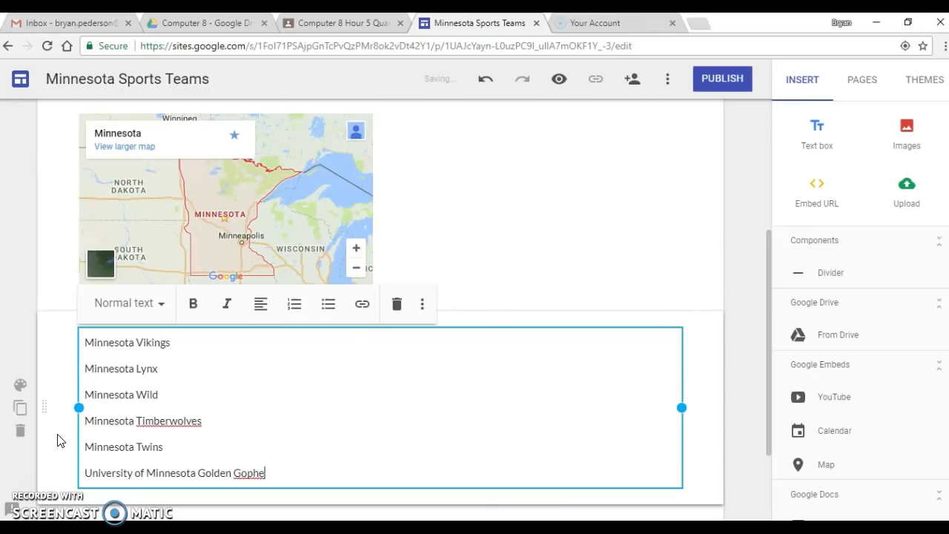
text(rs)
key(Return)
text(St.)
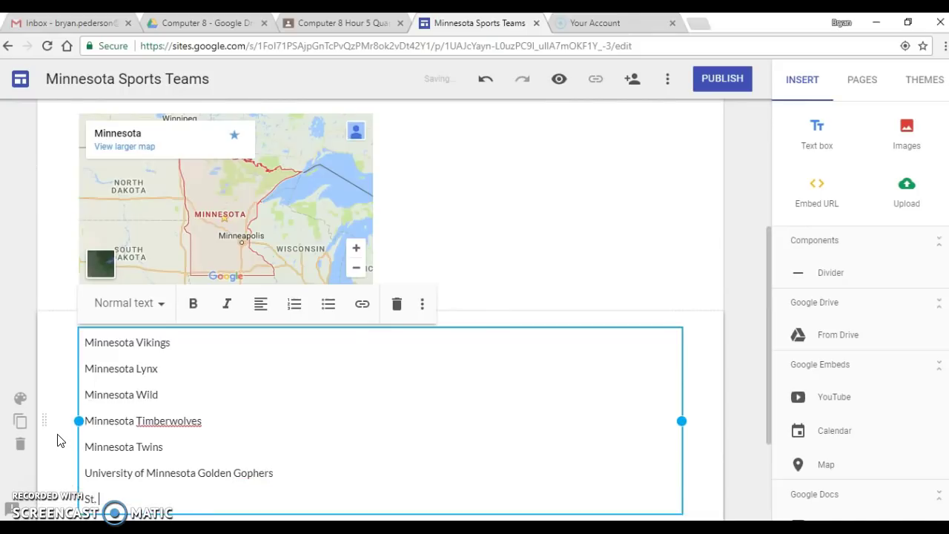
text(Cloud State Universi)
text(ty)
key(Return)
text(Bemidji)
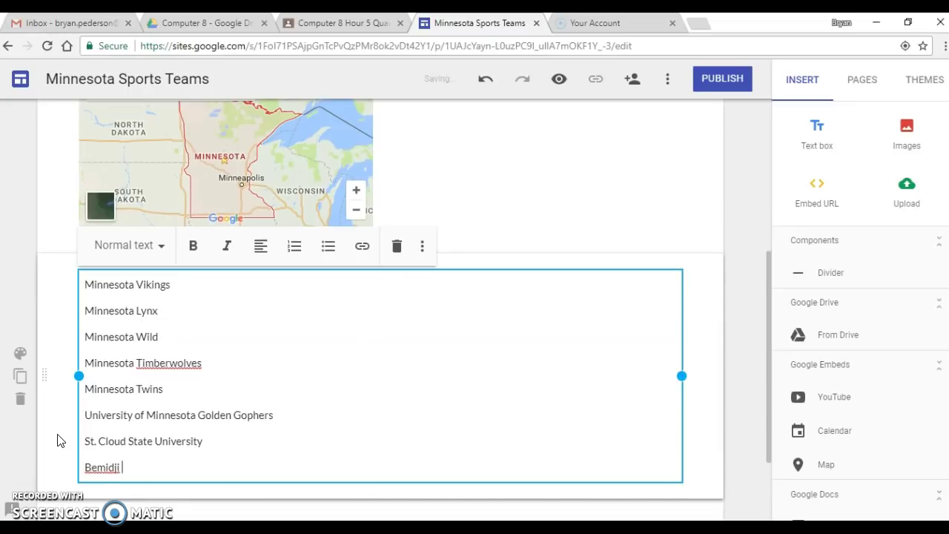
key(BackSpace)
key(BackSpace)
text(dj)
text( University)
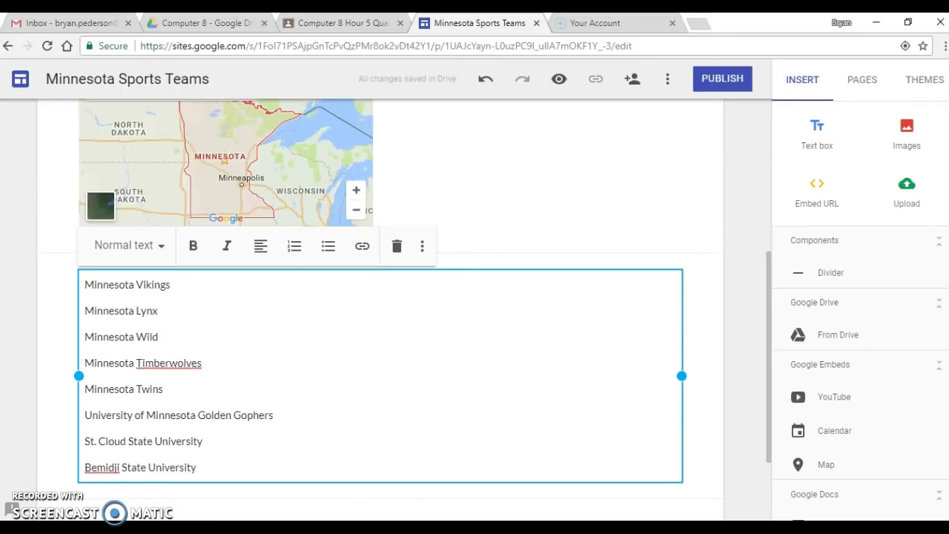
Check the Bemidji spelling, then bold the entire team list and center-align it.
right_click(102, 467)
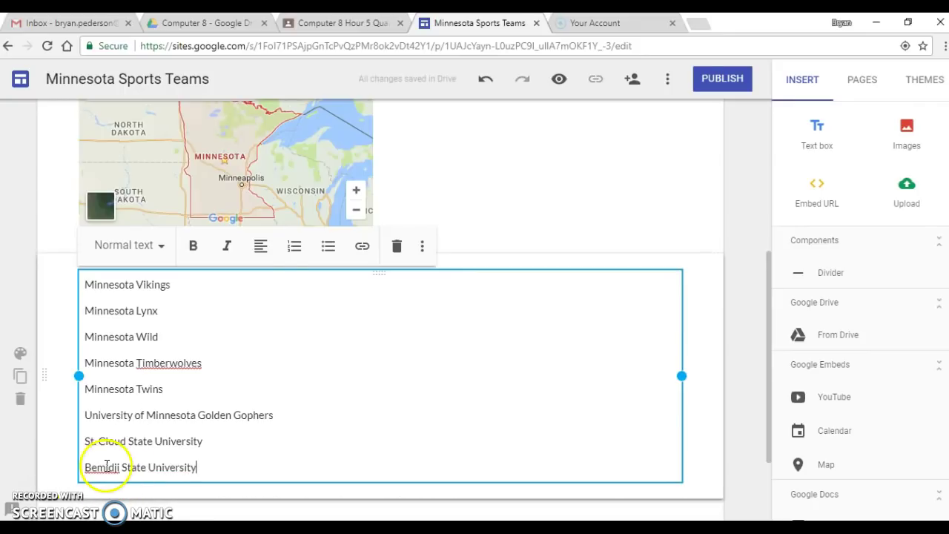
click(86, 382)
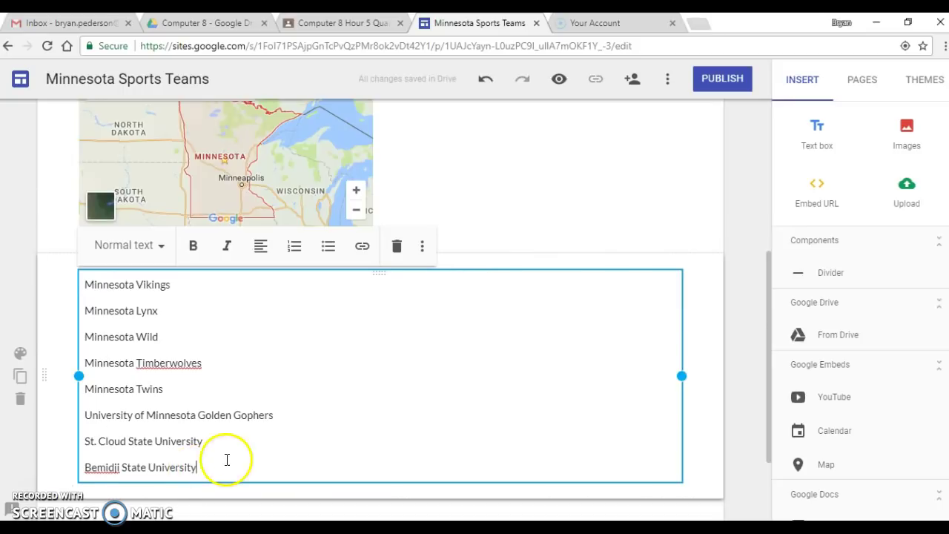
drag(211, 467, 81, 285)
click(193, 247)
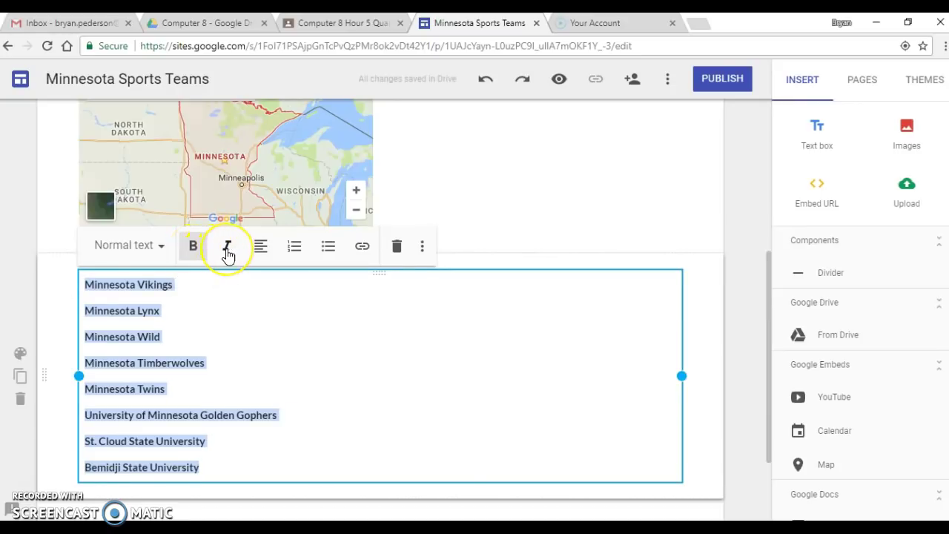
click(261, 246)
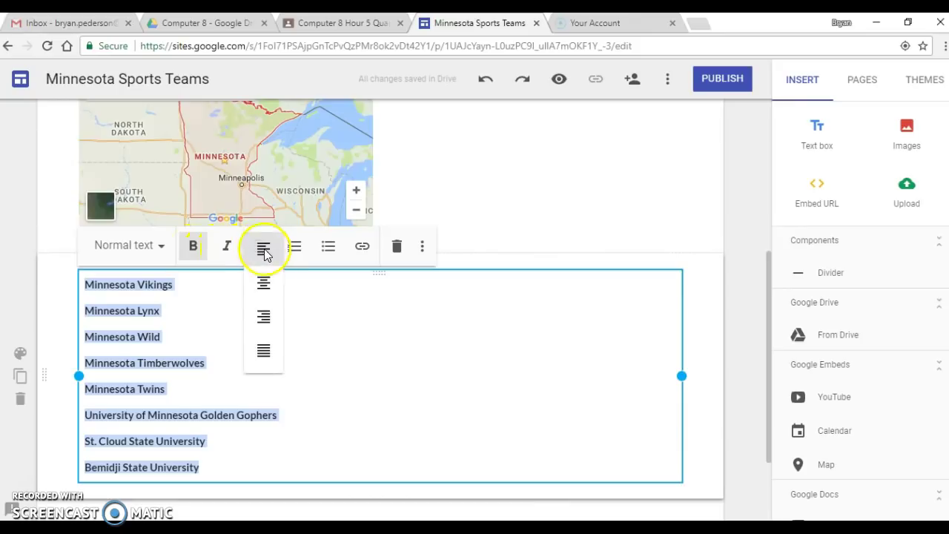
click(264, 320)
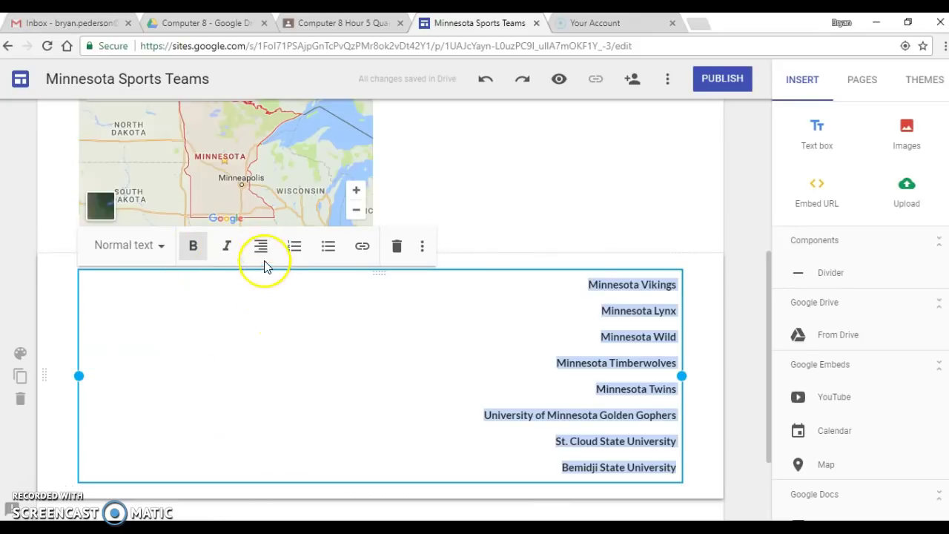
click(263, 247)
click(263, 281)
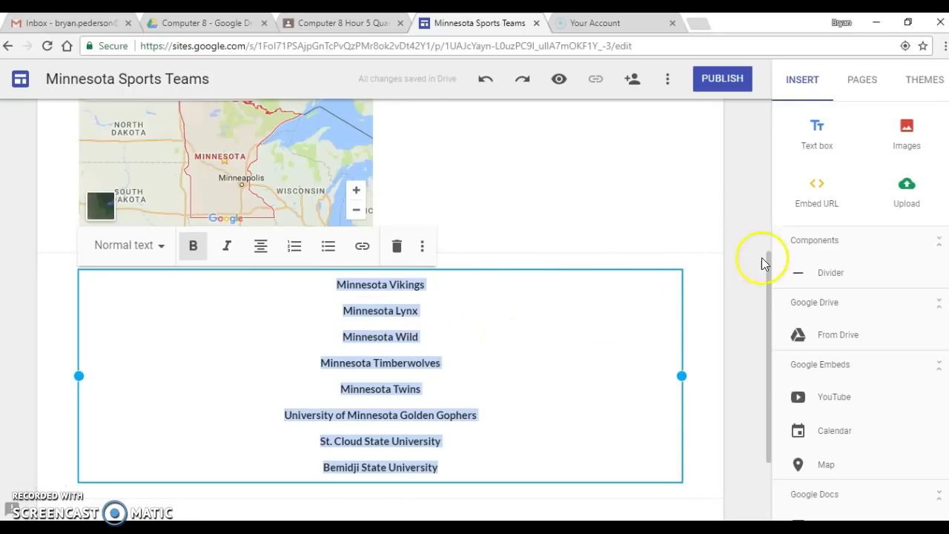
Select the 'Minnesota Vikings' line, start an Embed URL prompt, and open a new browser tab.
scroll(570, 362, down, 2)
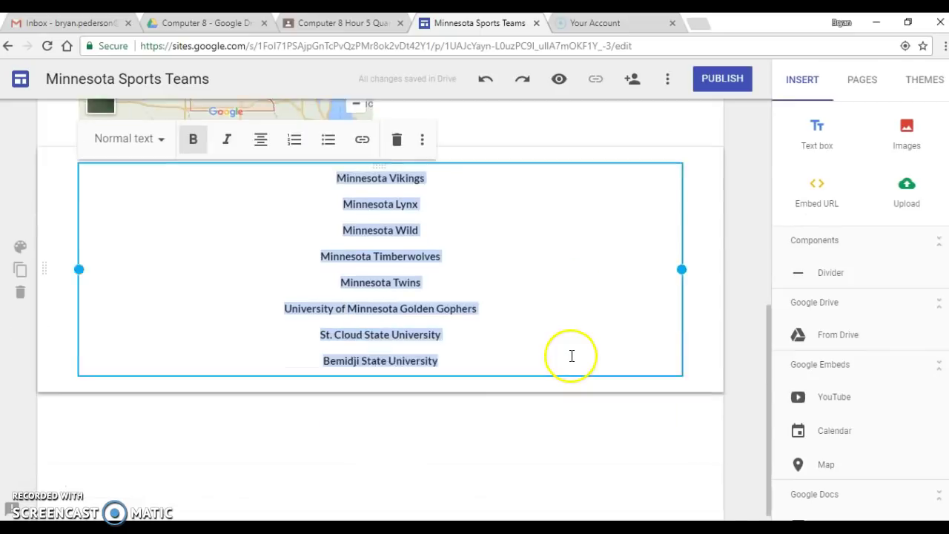
scroll(568, 353, up, 5)
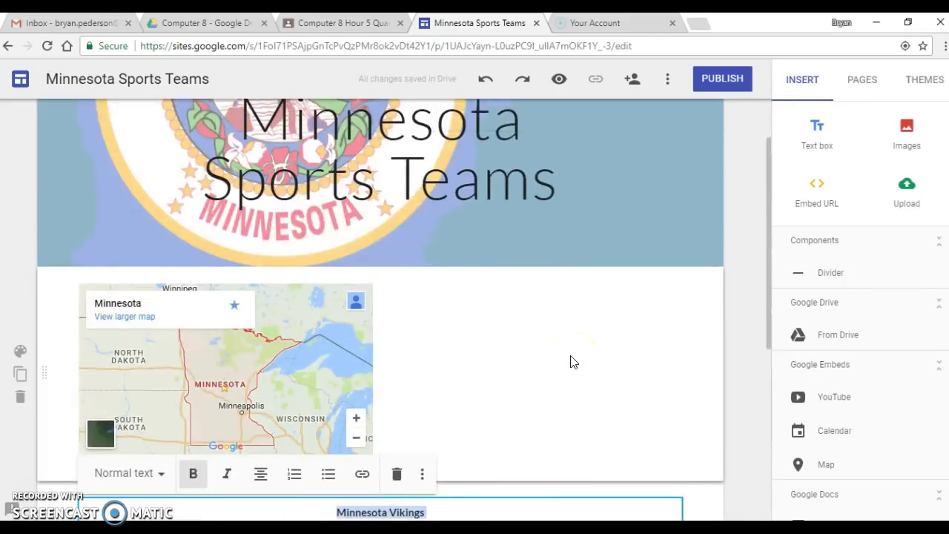
scroll(568, 364, down, 5)
click(494, 226)
scroll(438, 249, up, 2)
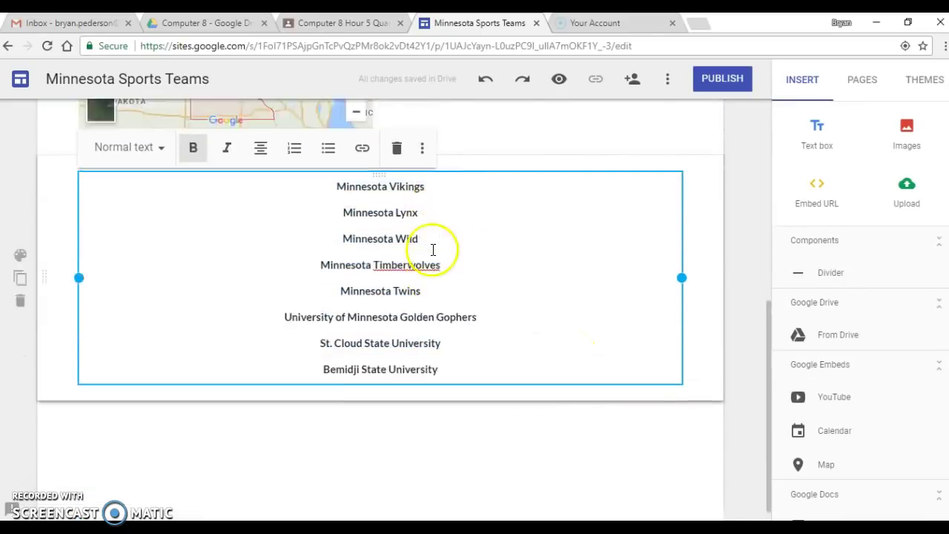
drag(427, 302, 335, 303)
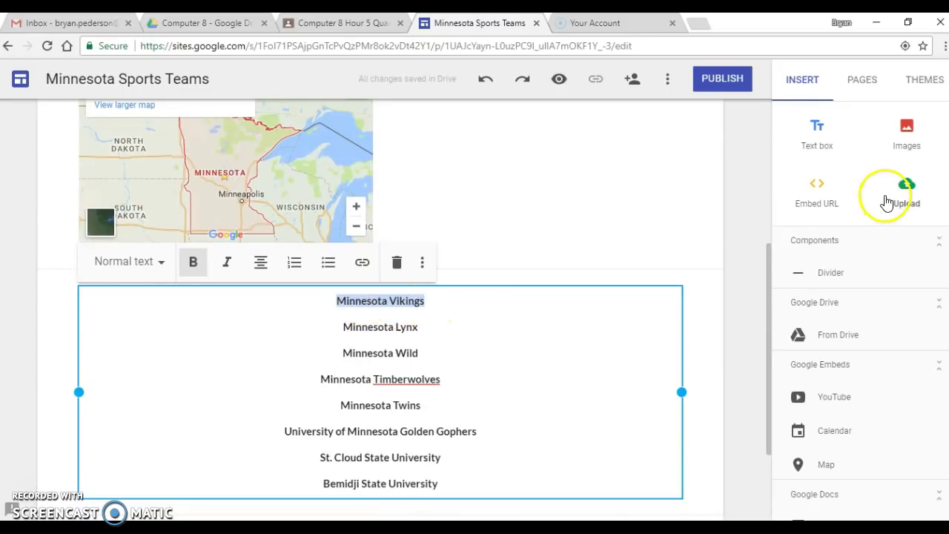
click(819, 191)
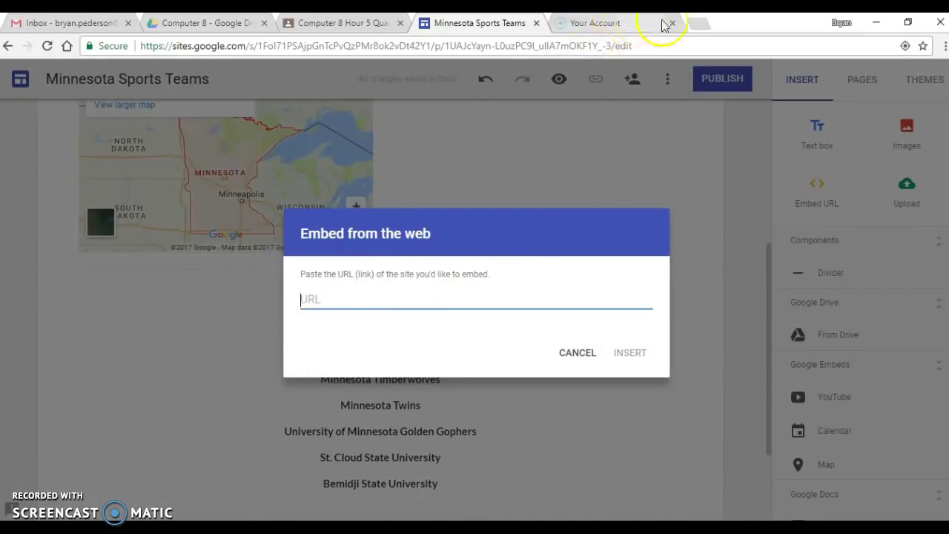
click(701, 22)
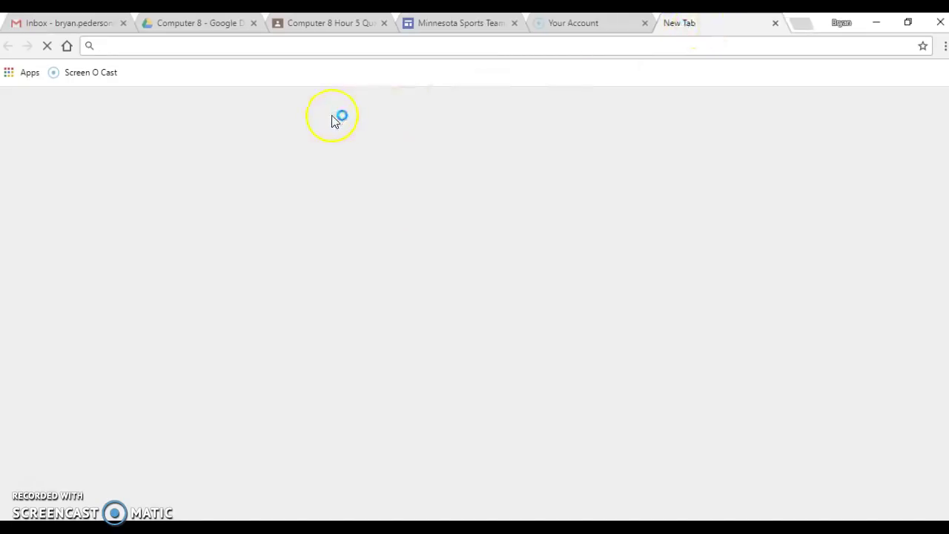
Search Google for 'minnesota vikings' and open the official vikings.com site.
text(minnesot)
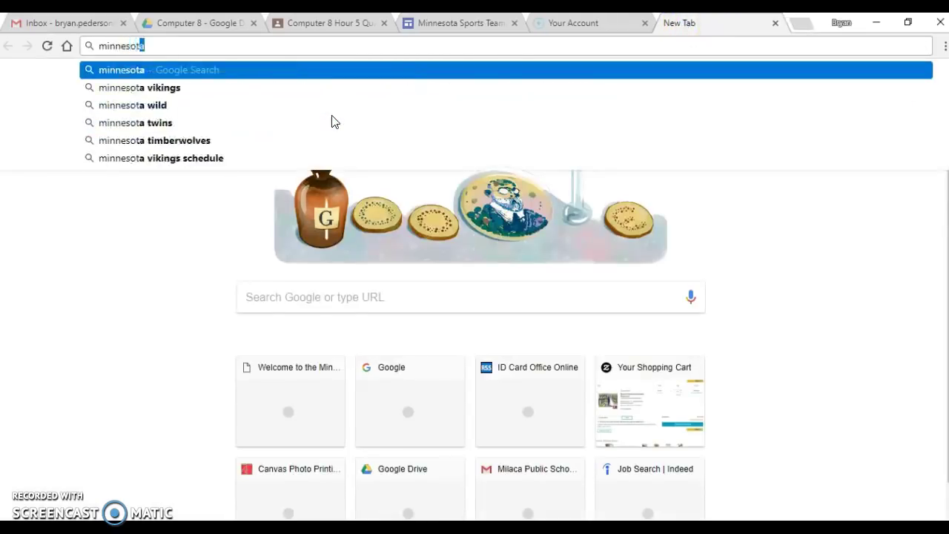
text(a viking)
key(Return)
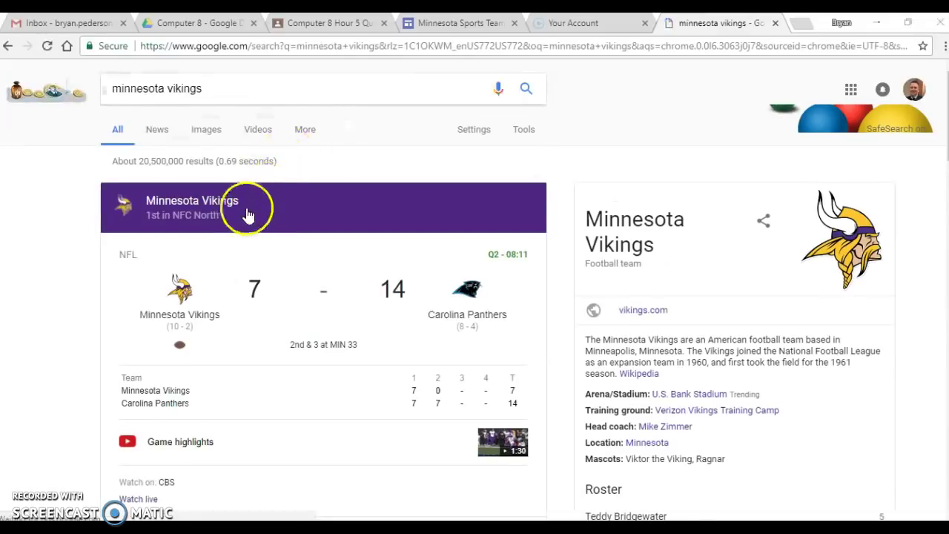
scroll(250, 212, down, 3)
scroll(250, 212, down, 4)
scroll(250, 215, down, 3)
scroll(250, 218, down, 1)
scroll(249, 223, down, 3)
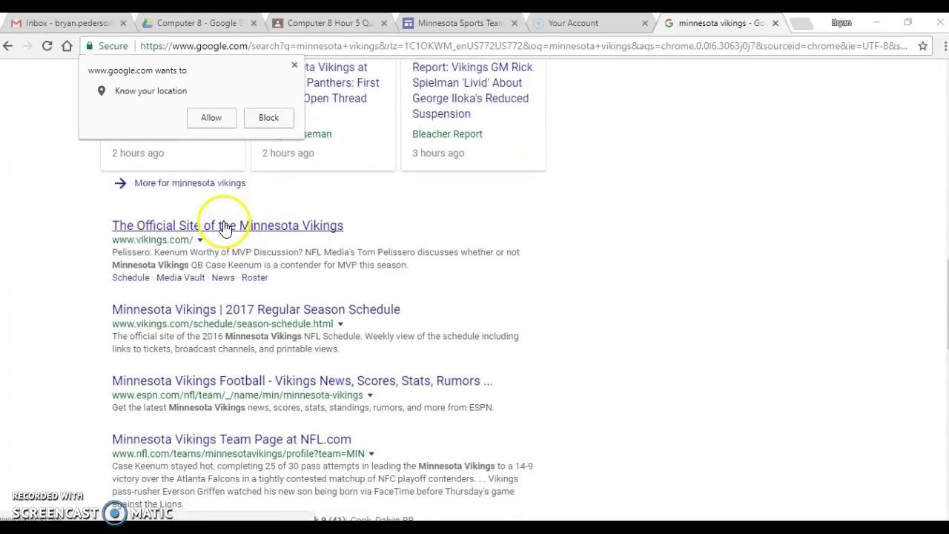
click(225, 226)
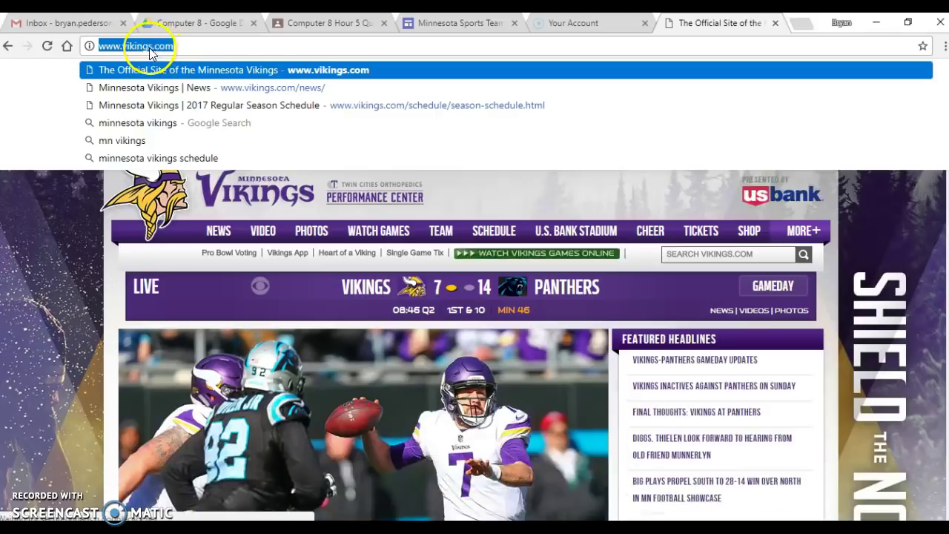
Copy the vikings.com address and return to the Sites editor tab.
right_click(149, 46)
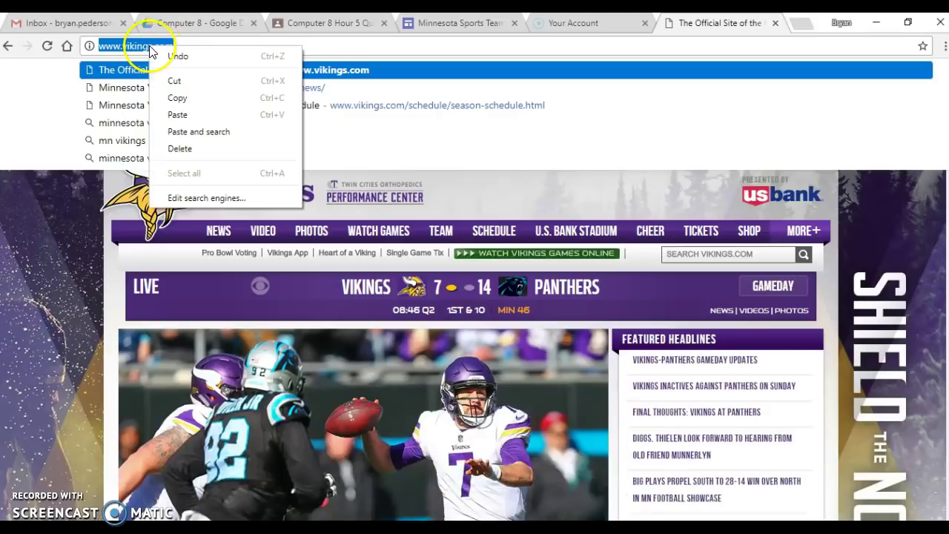
click(177, 99)
click(449, 23)
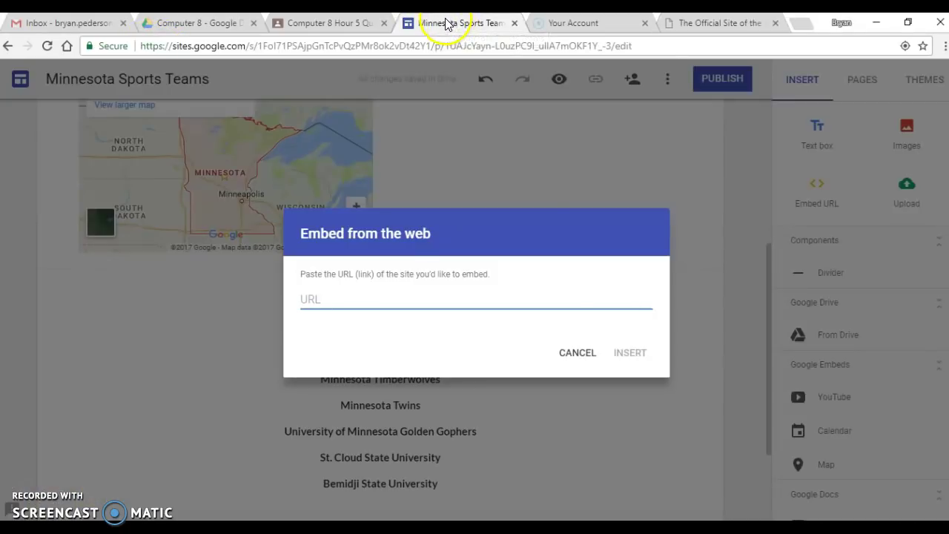
Paste the vikings.com address into the embed field and insert it below the team list.
right_click(320, 295)
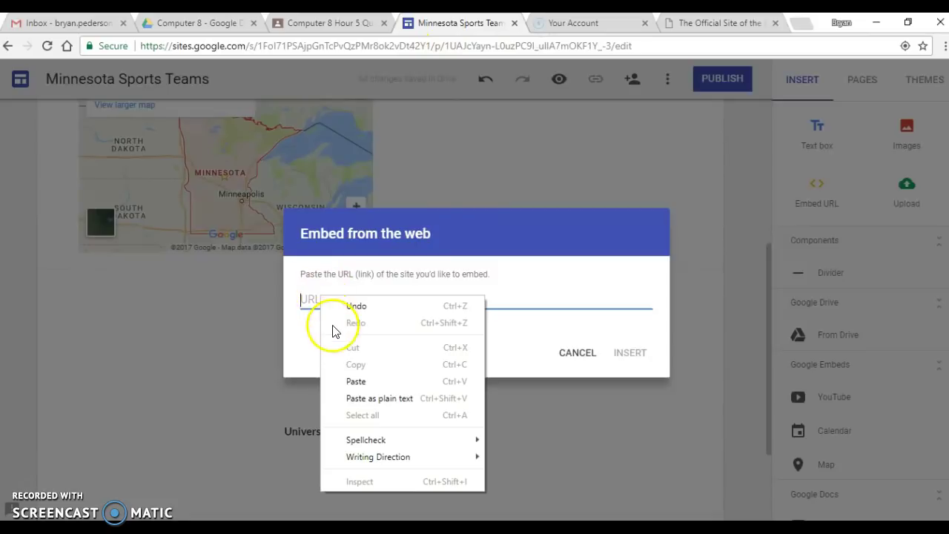
click(355, 381)
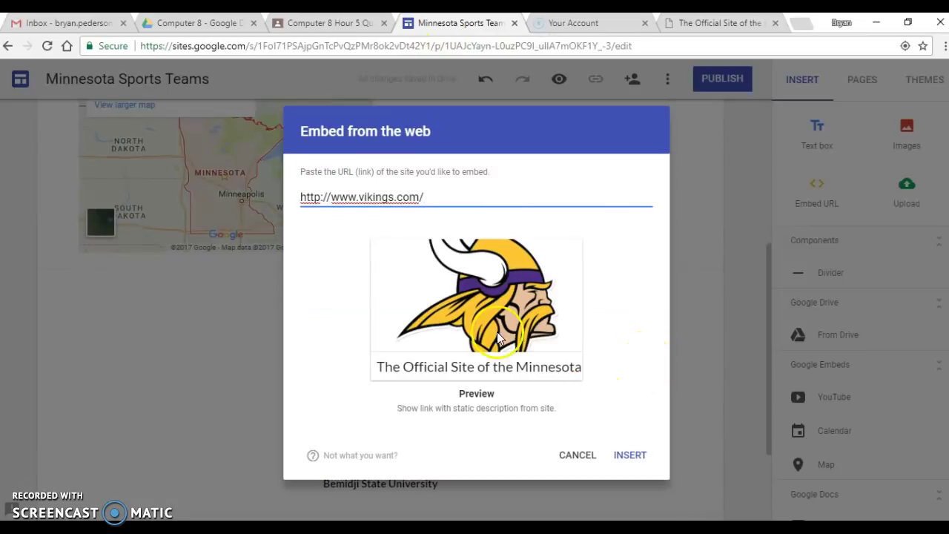
click(629, 455)
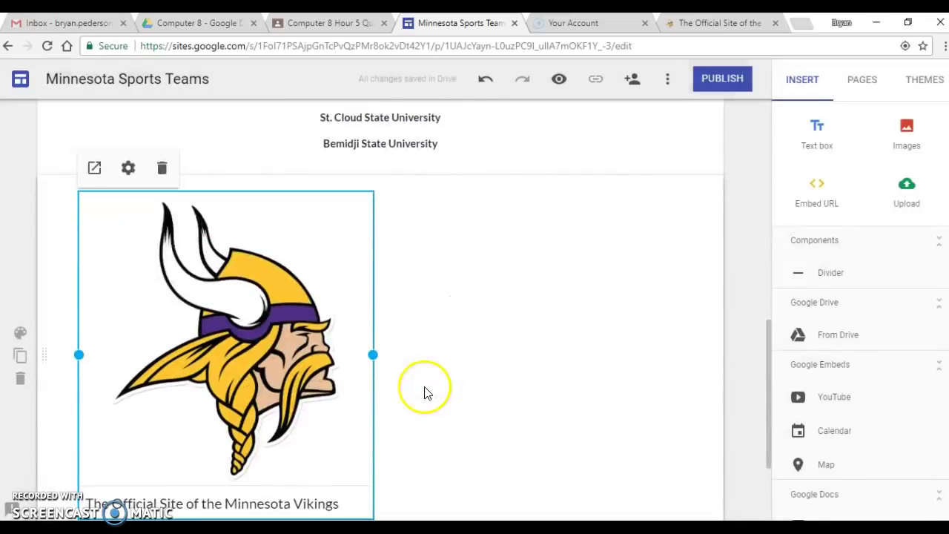
scroll(451, 360, down, 2)
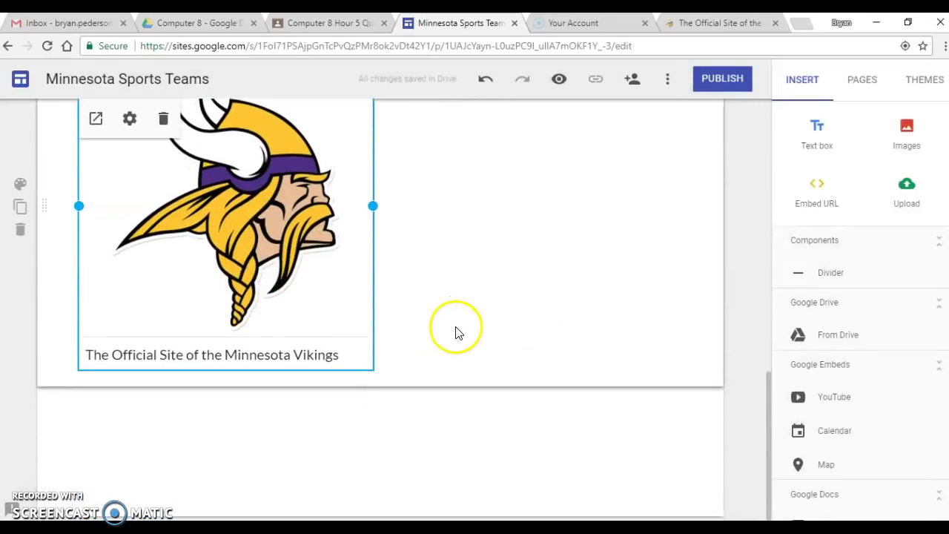
scroll(455, 332, up, 3)
scroll(456, 333, up, 2)
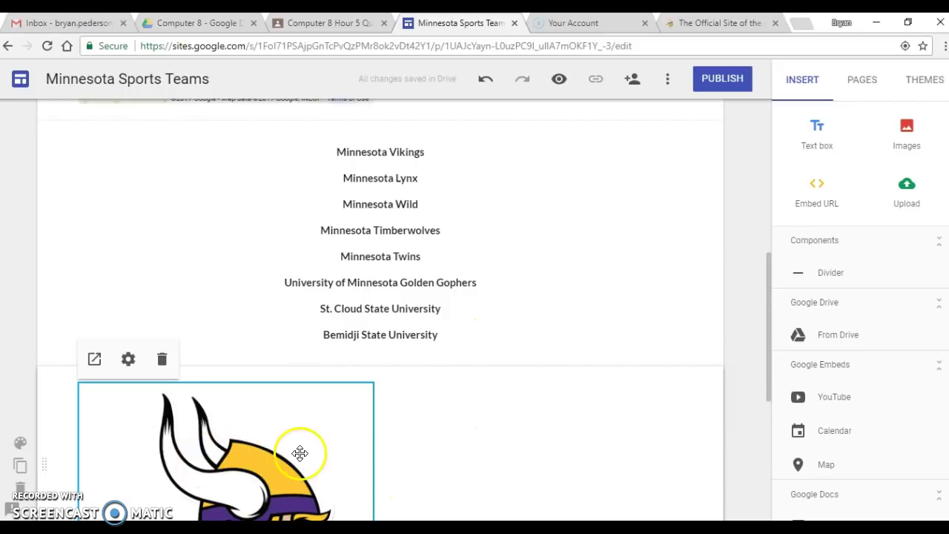
scroll(470, 396, down, 2)
scroll(472, 399, up, 1)
scroll(472, 399, down, 1)
scroll(459, 396, up, 2)
scroll(416, 312, up, 1)
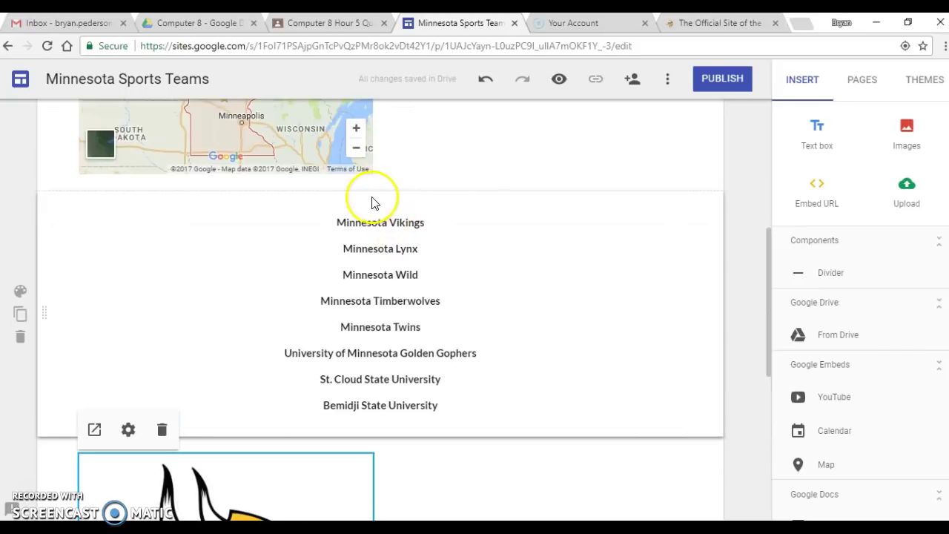
click(352, 250)
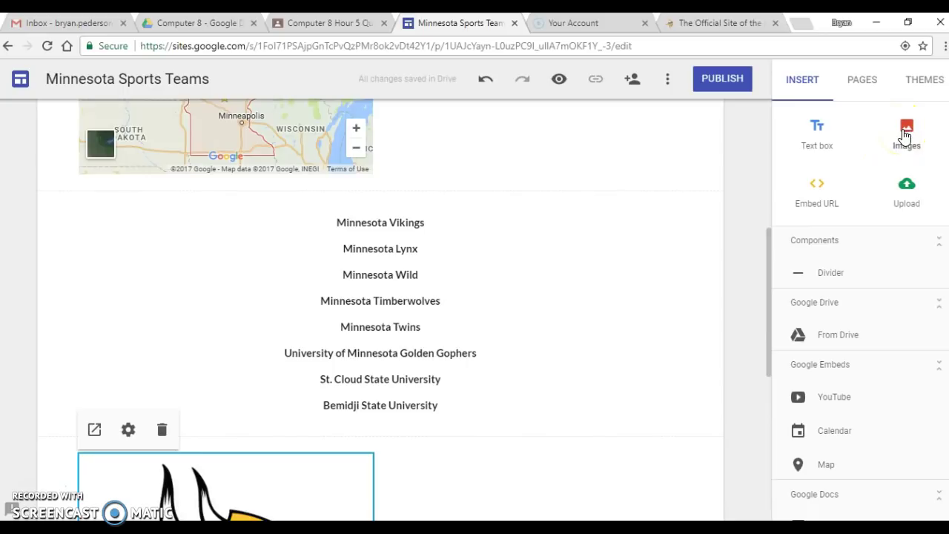
click(383, 244)
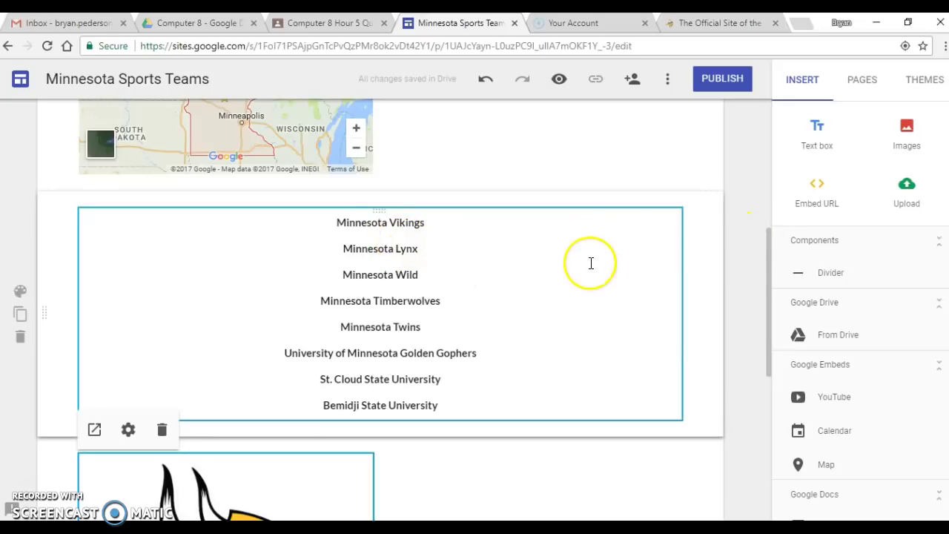
click(725, 197)
click(922, 86)
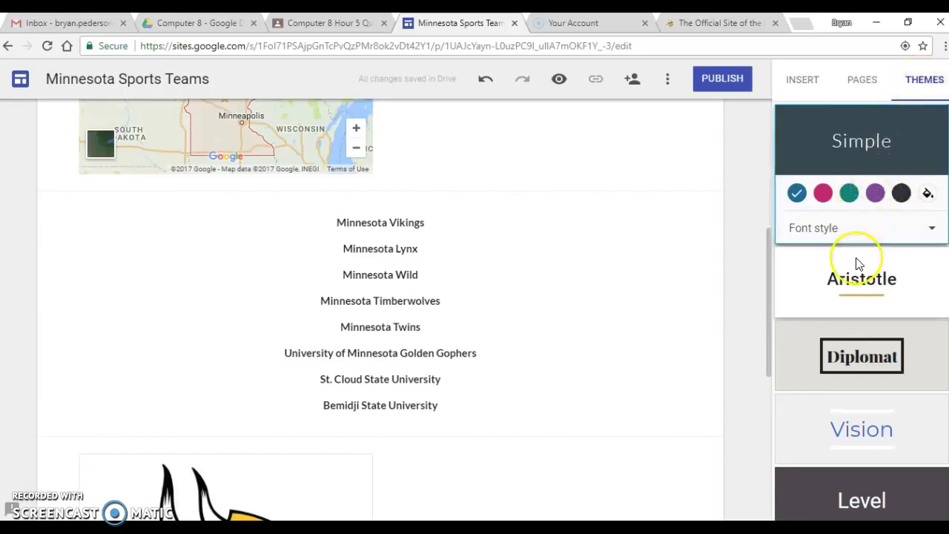
scroll(830, 267, down, 1)
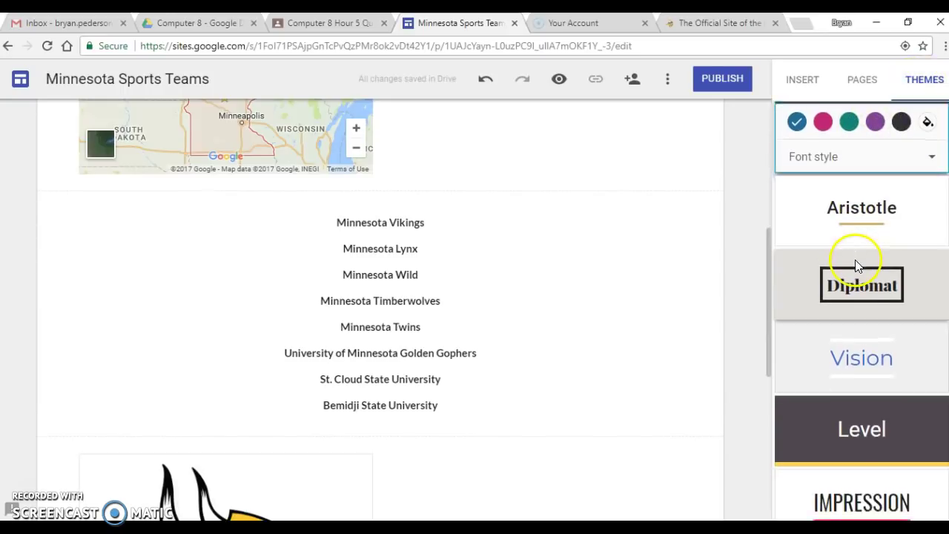
click(870, 482)
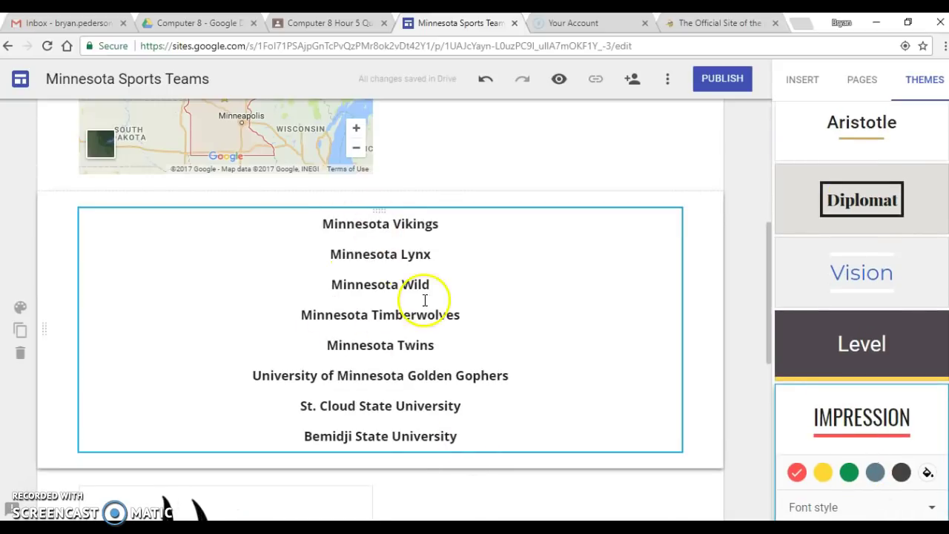
scroll(430, 297, up, 5)
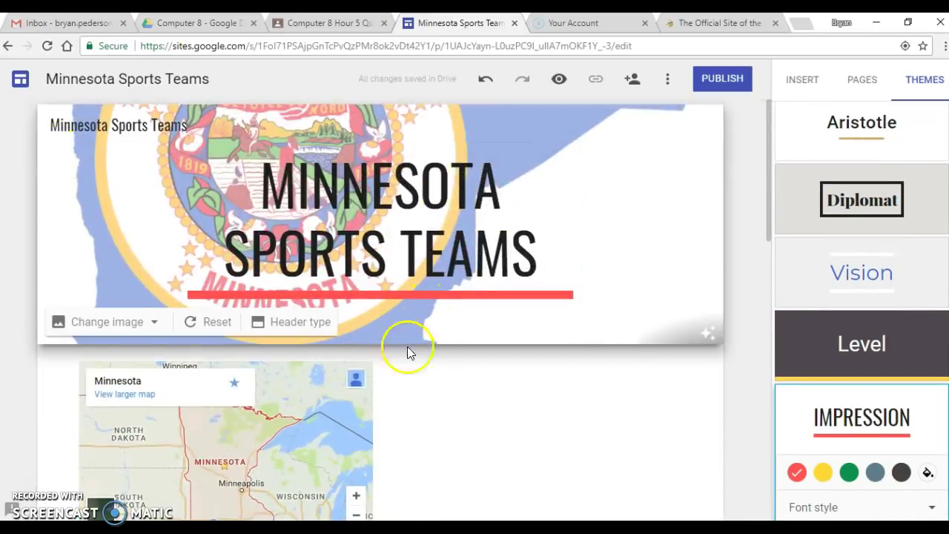
scroll(420, 356, down, 3)
click(857, 337)
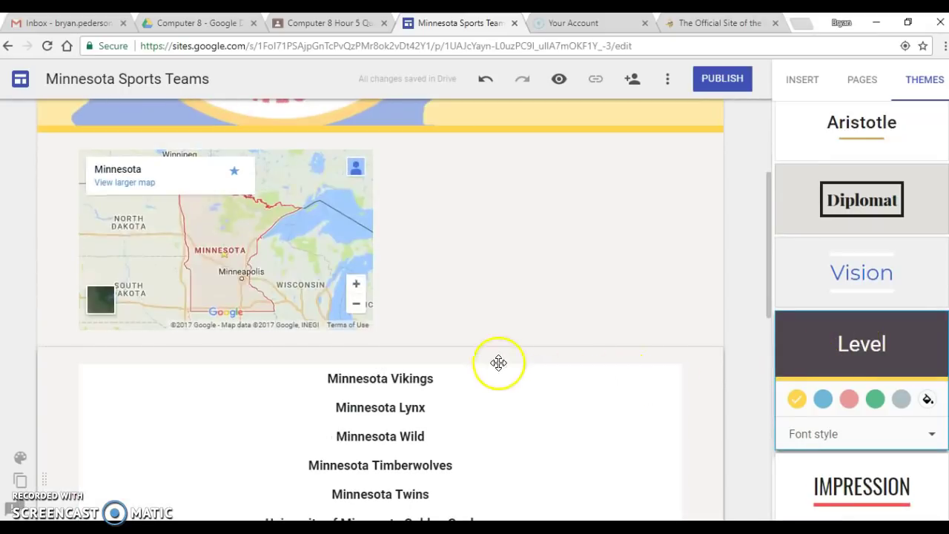
scroll(511, 253, down, 5)
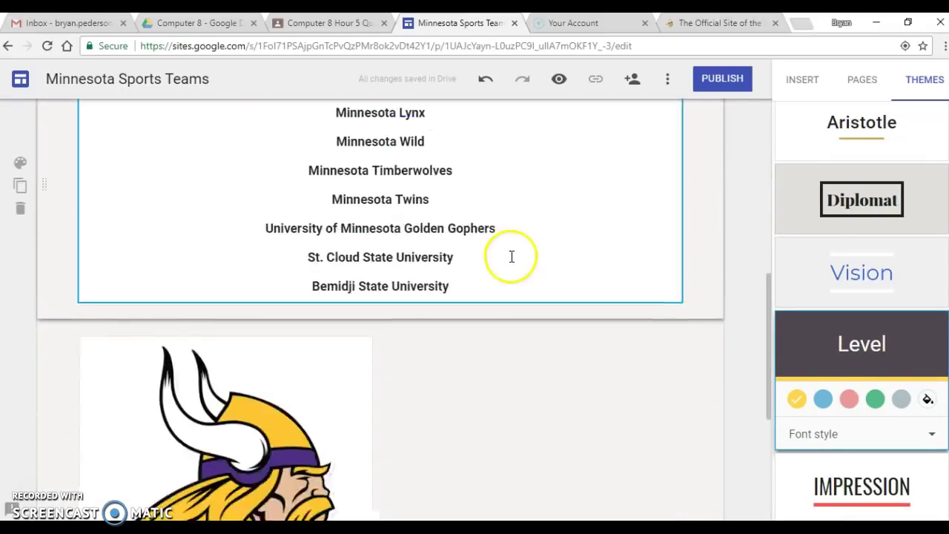
scroll(510, 260, down, 2)
scroll(474, 312, down, 2)
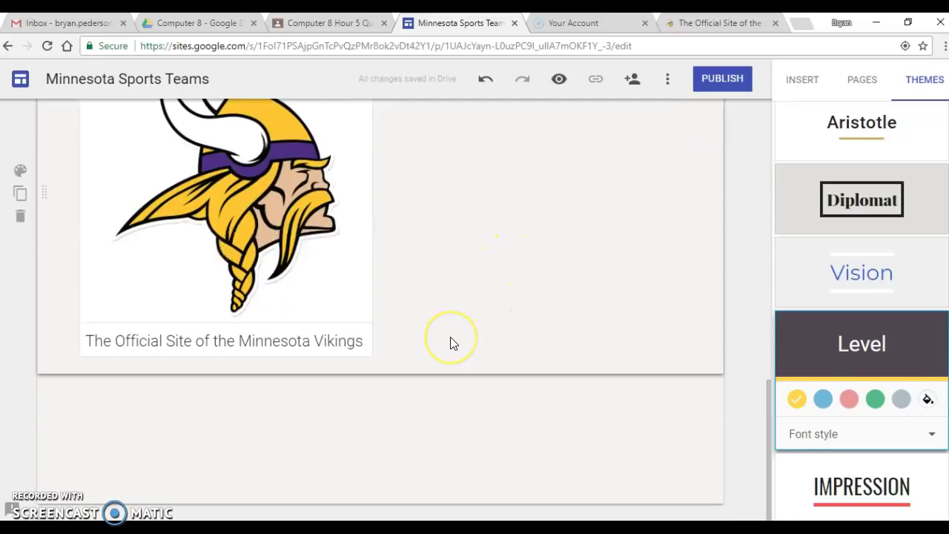
scroll(450, 342, up, 5)
scroll(450, 339, up, 5)
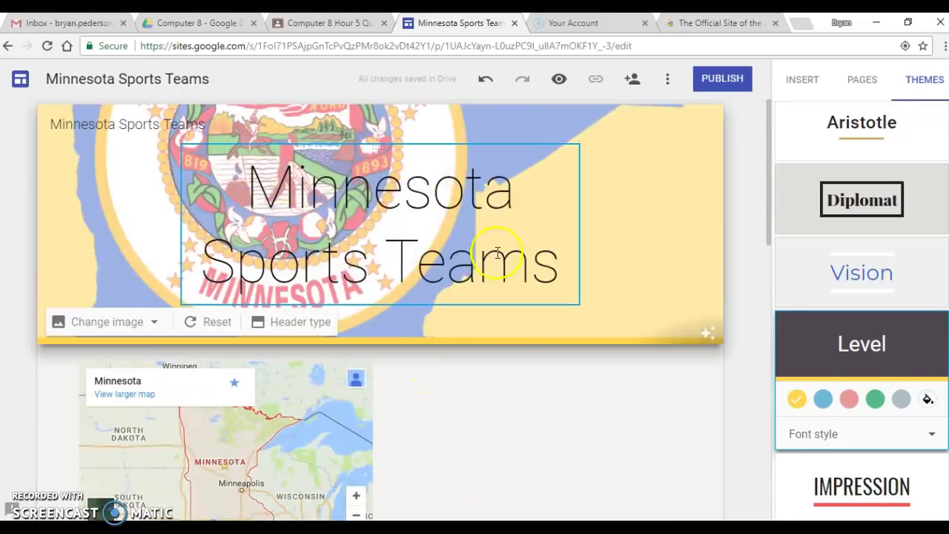
click(556, 267)
click(259, 181)
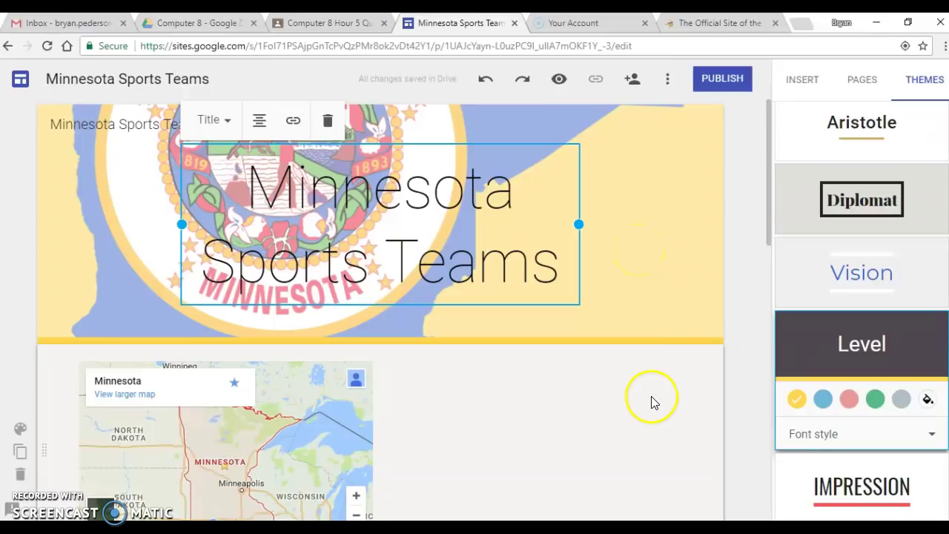
scroll(653, 395, down, 2)
scroll(653, 393, down, 3)
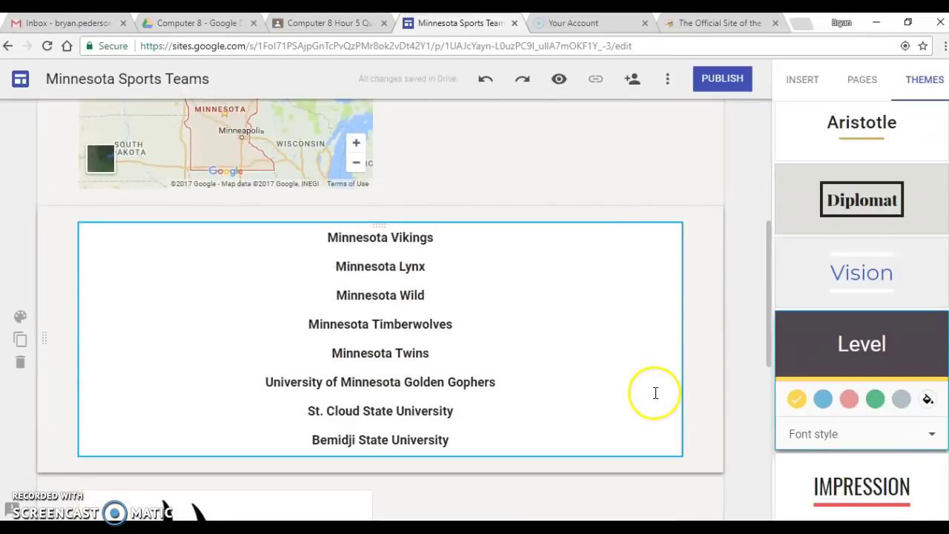
scroll(656, 393, up, 5)
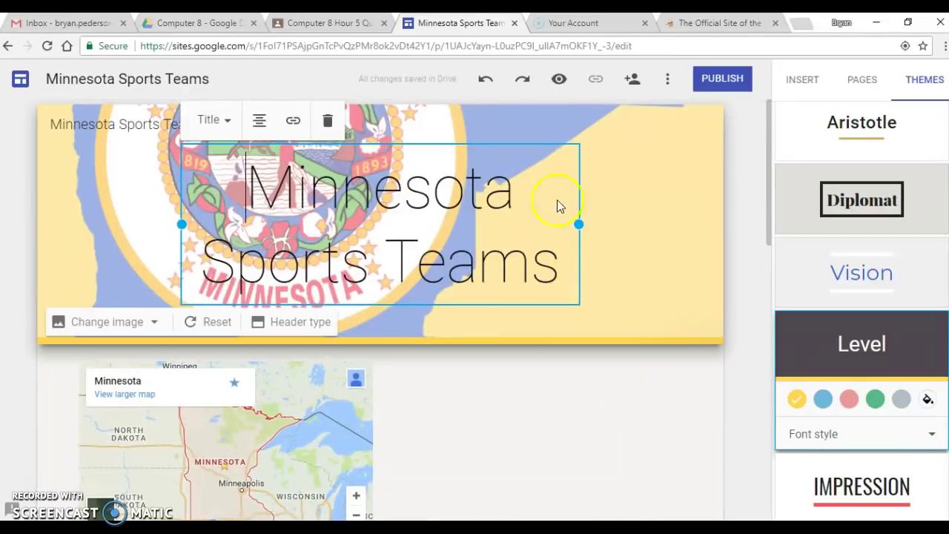
Add a 'Minnesota Vikings' page to the site from the Pages list.
click(862, 81)
click(823, 121)
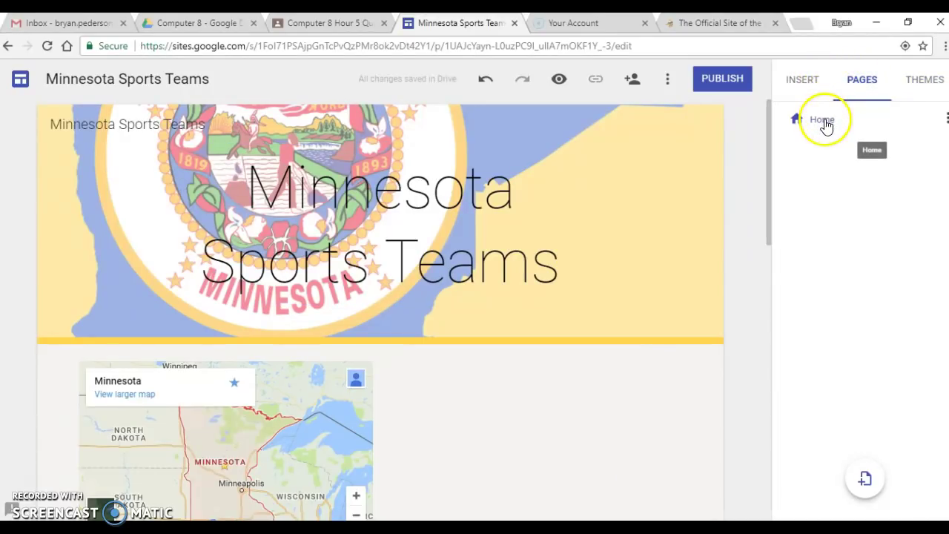
click(867, 482)
text(Minnesota Vikings)
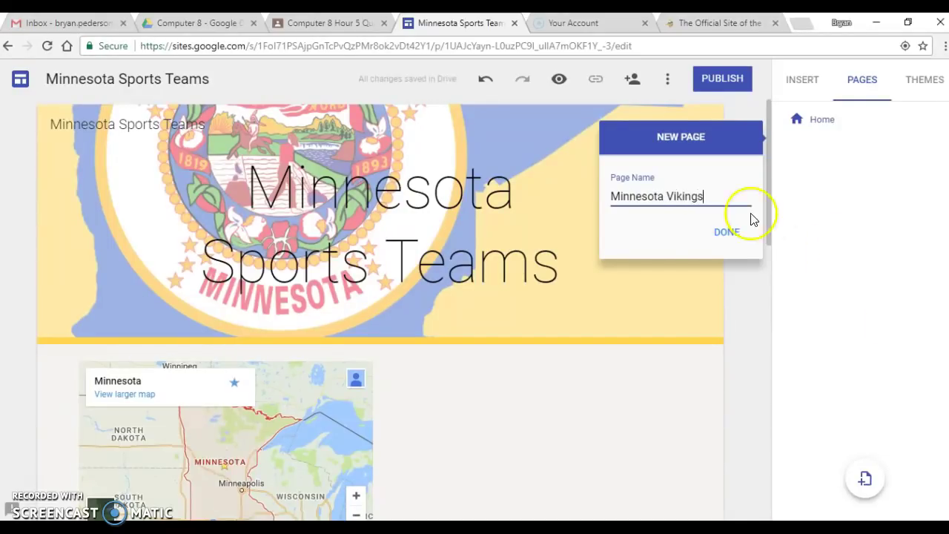
click(725, 232)
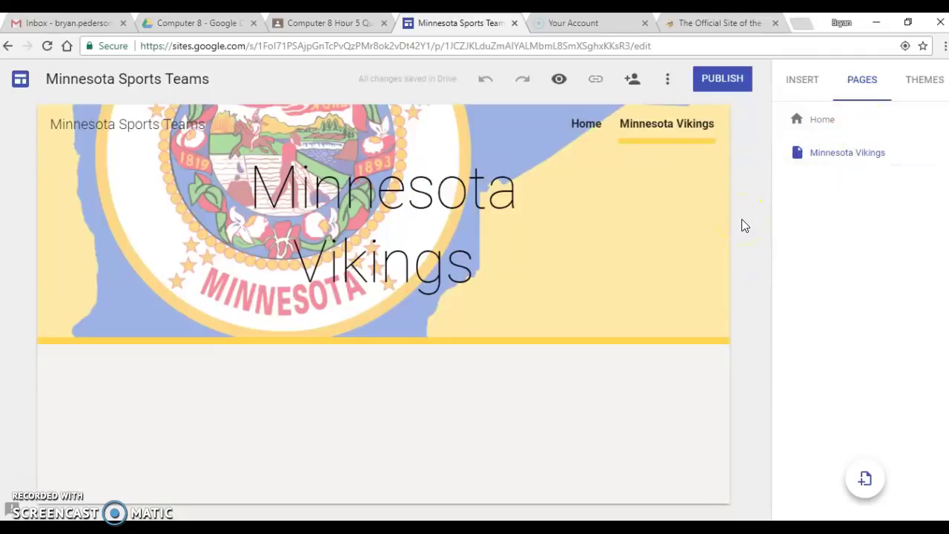
Add 'Minnesota Lynx' and 'Minnesota Timberwolves' pages to the site.
click(865, 479)
text(Minnesota Lynx)
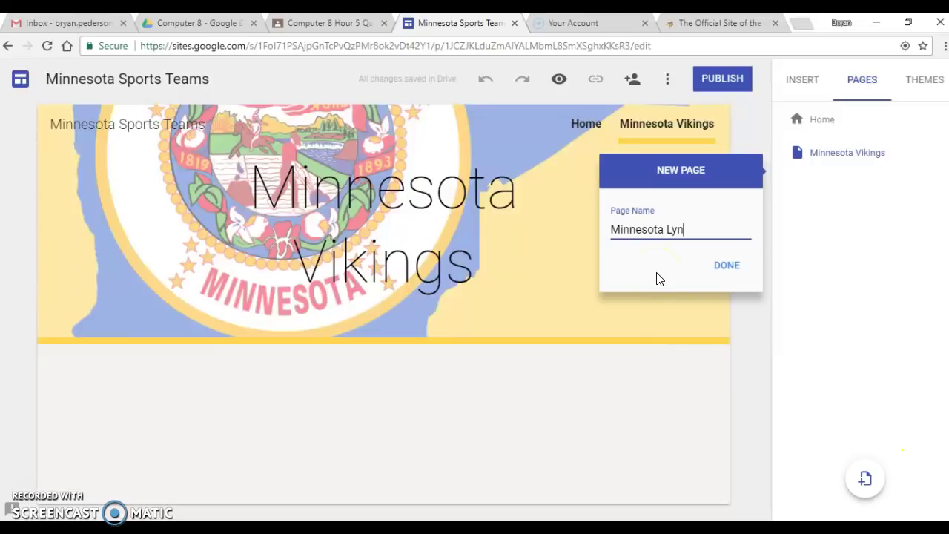
click(727, 265)
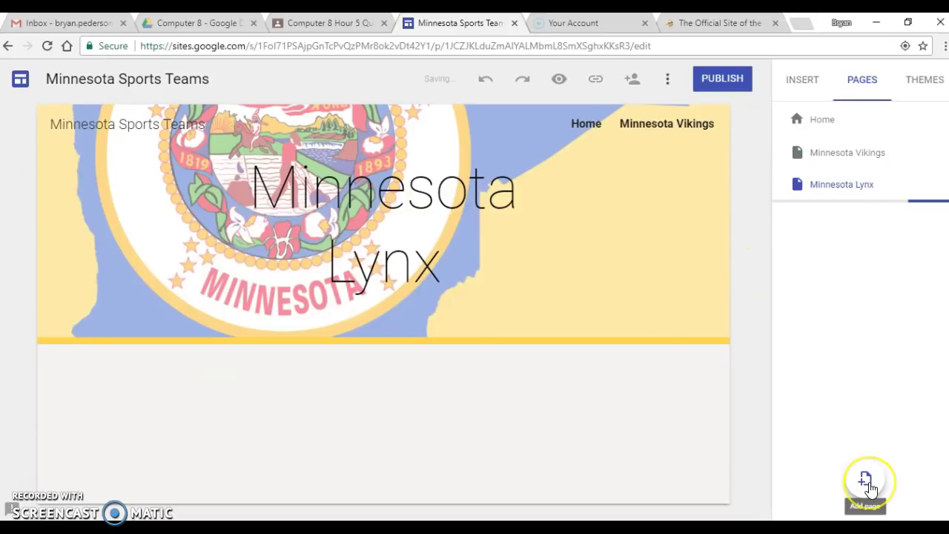
click(867, 480)
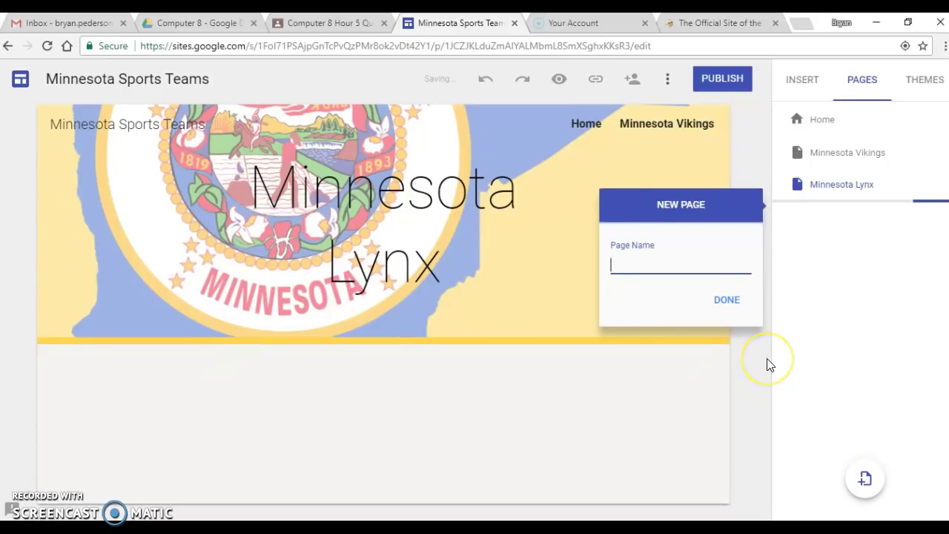
text(Minnesota Timberwolves)
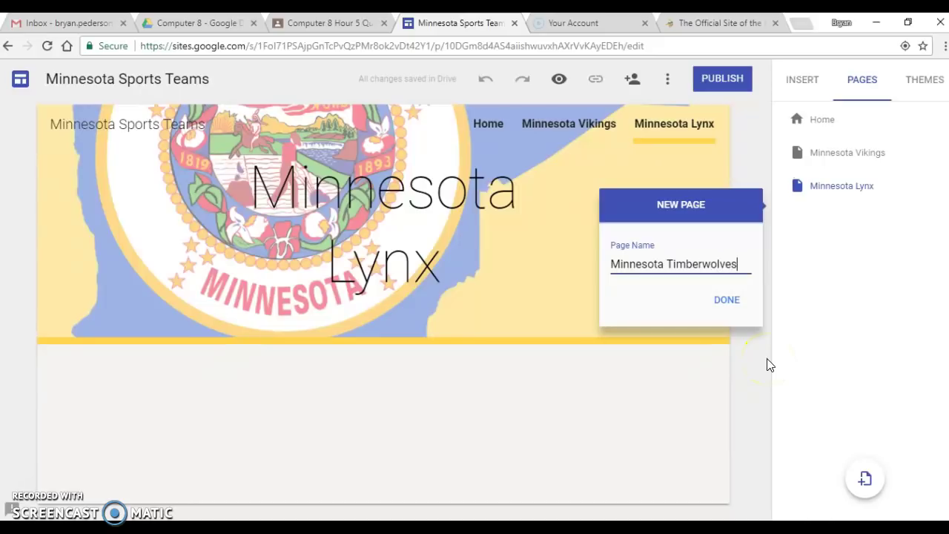
click(727, 300)
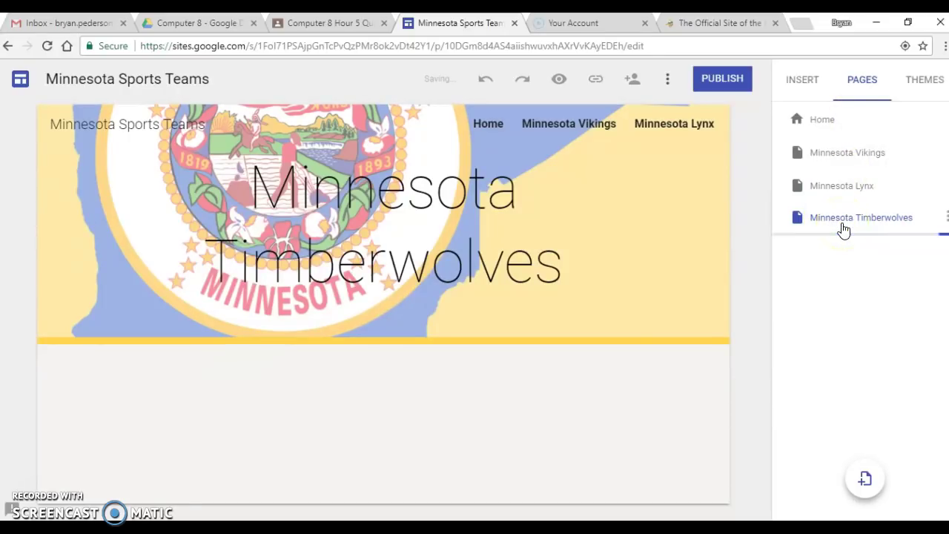
drag(843, 224, 845, 160)
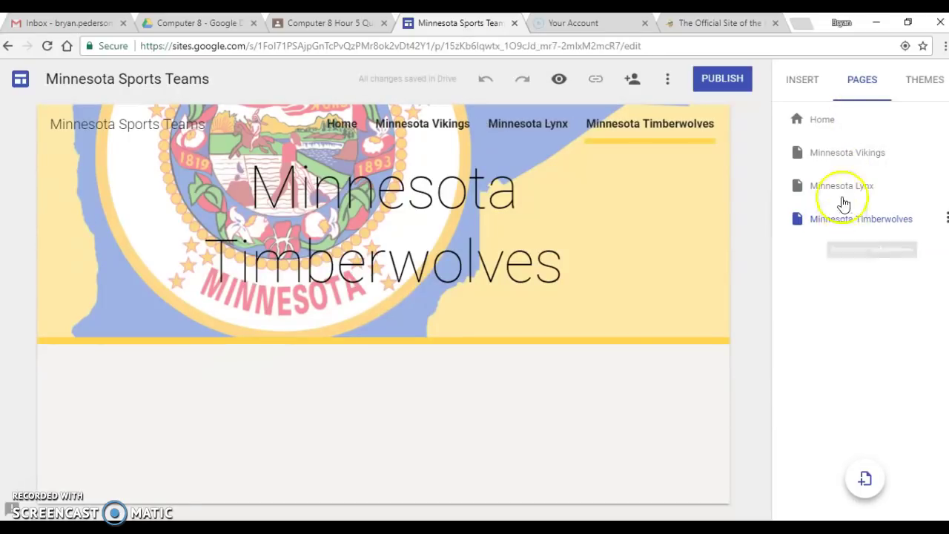
On the Minnesota Vikings page, start adding a site logo and choose to select an image.
click(844, 158)
mouse_move(382, 224)
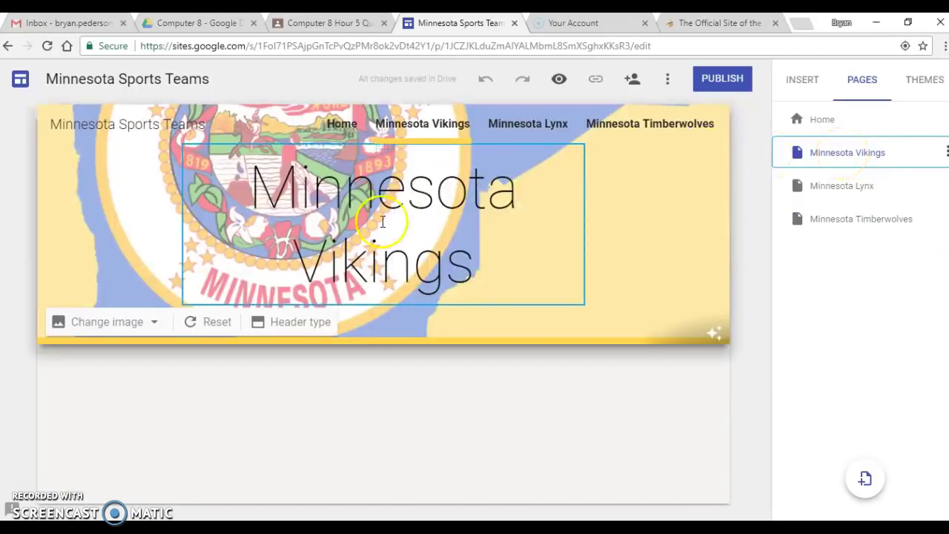
click(386, 126)
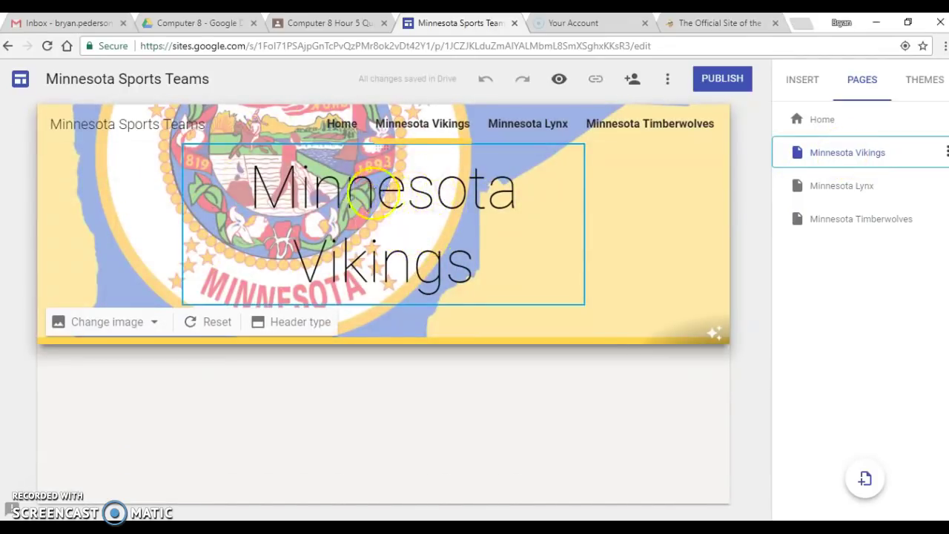
mouse_move(527, 124)
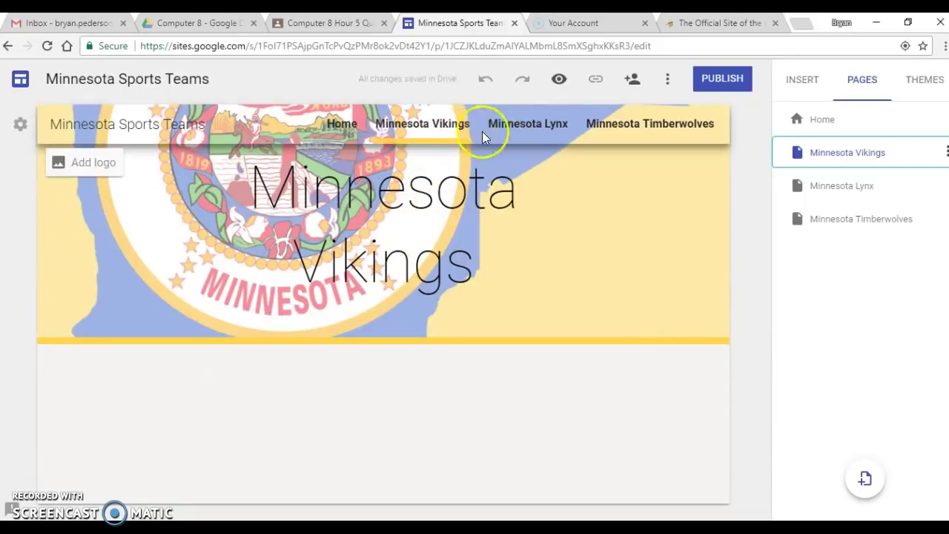
click(517, 129)
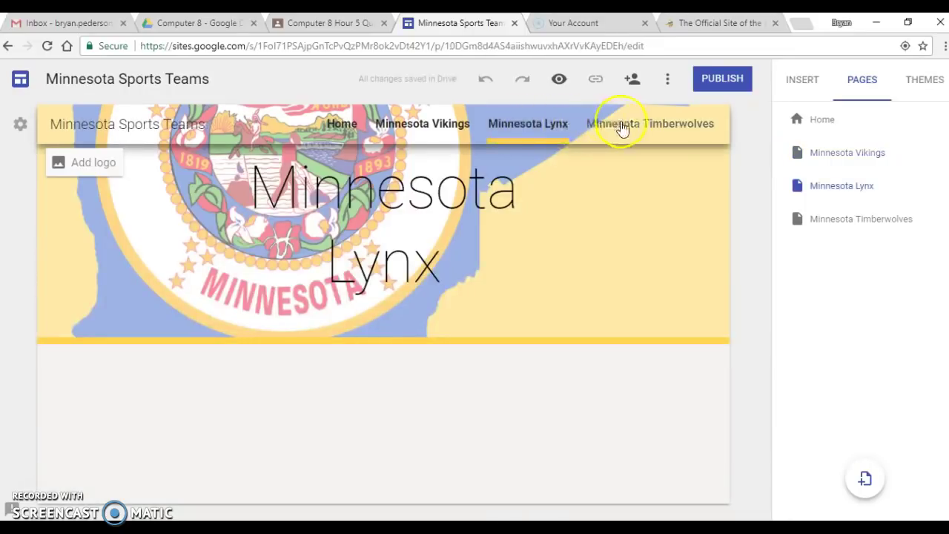
click(88, 164)
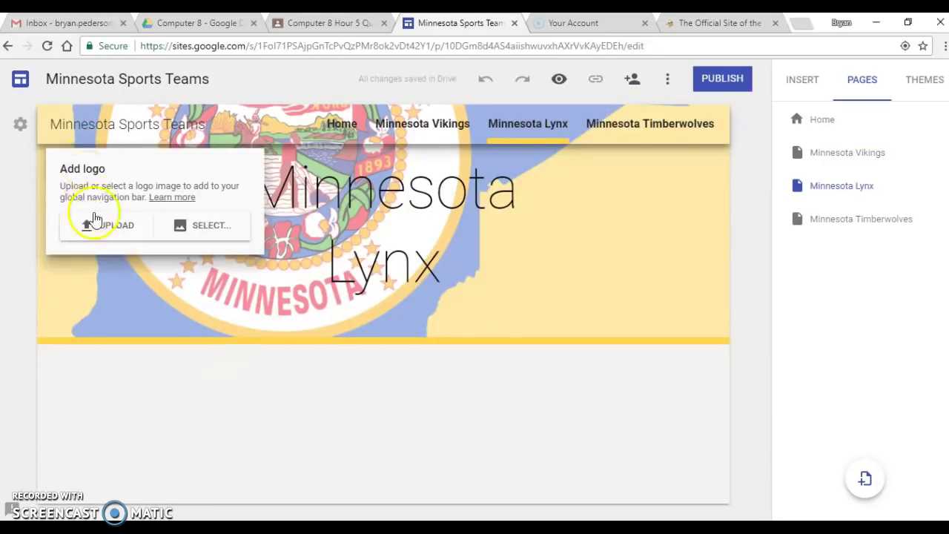
click(416, 128)
click(94, 164)
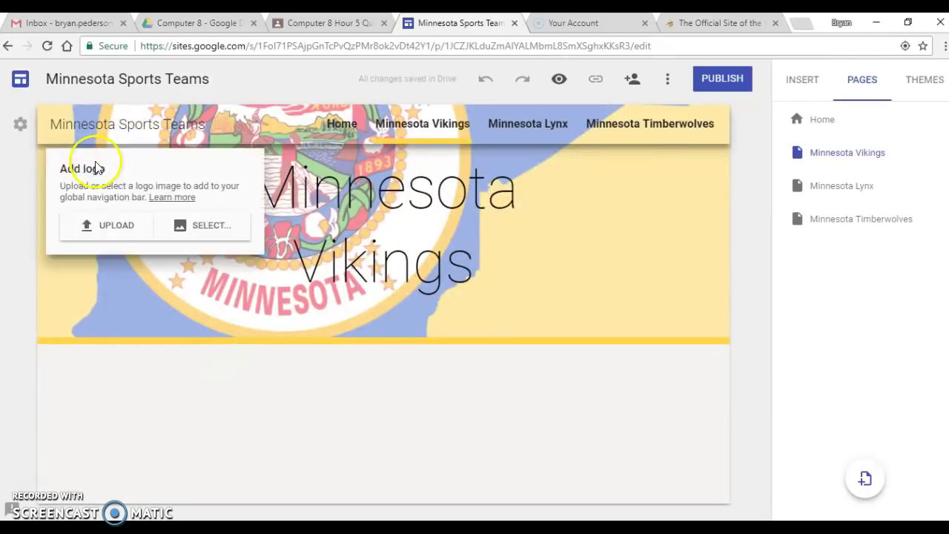
click(191, 225)
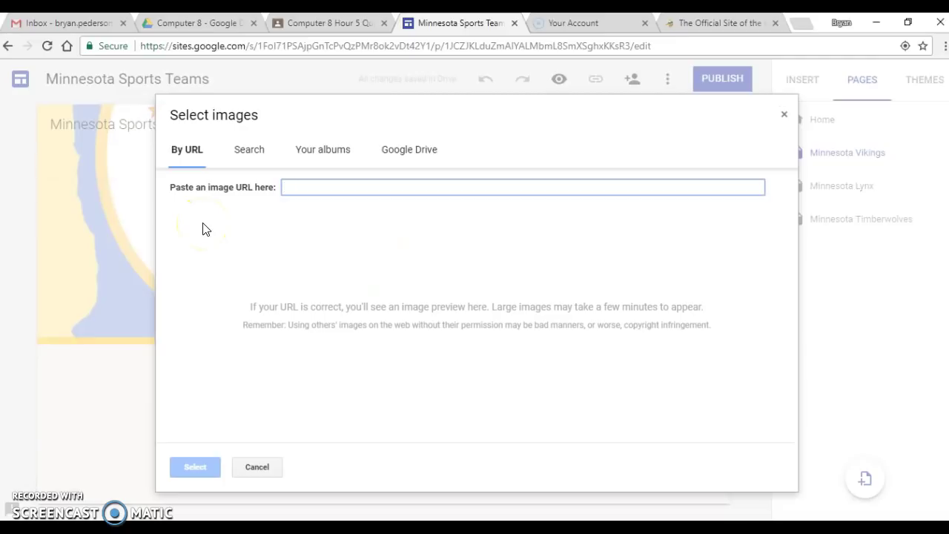
Search the web for 'minnesota vikings' images in the Select images dialog.
text(minnesota)
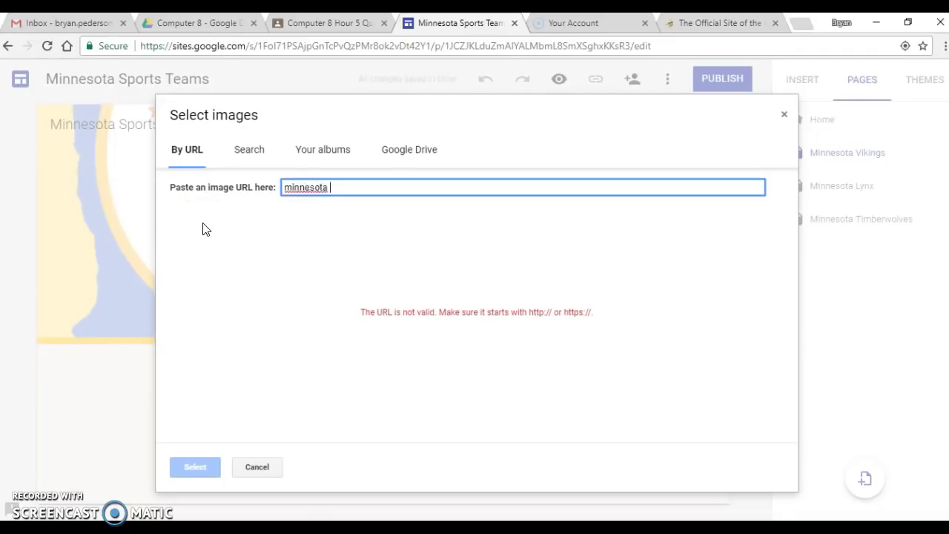
click(249, 149)
text(minnesota vikings)
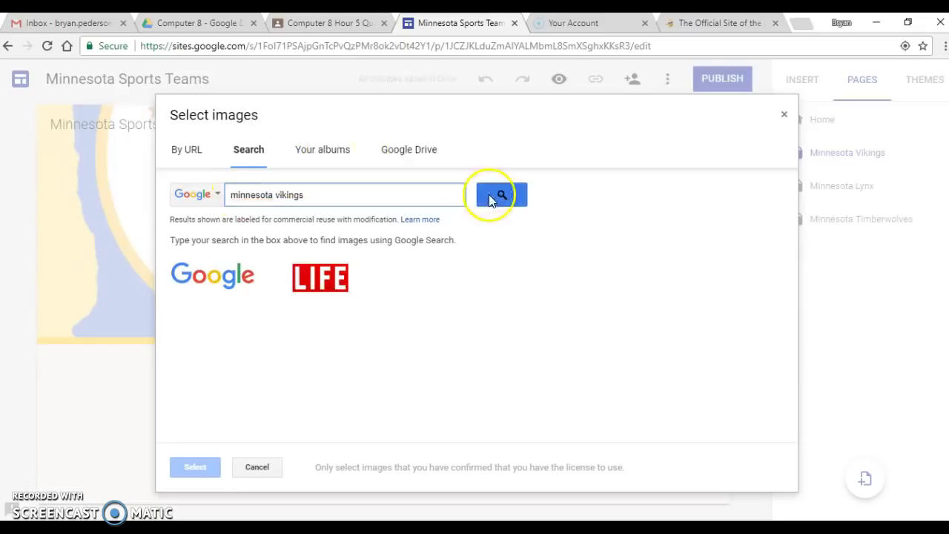
click(496, 196)
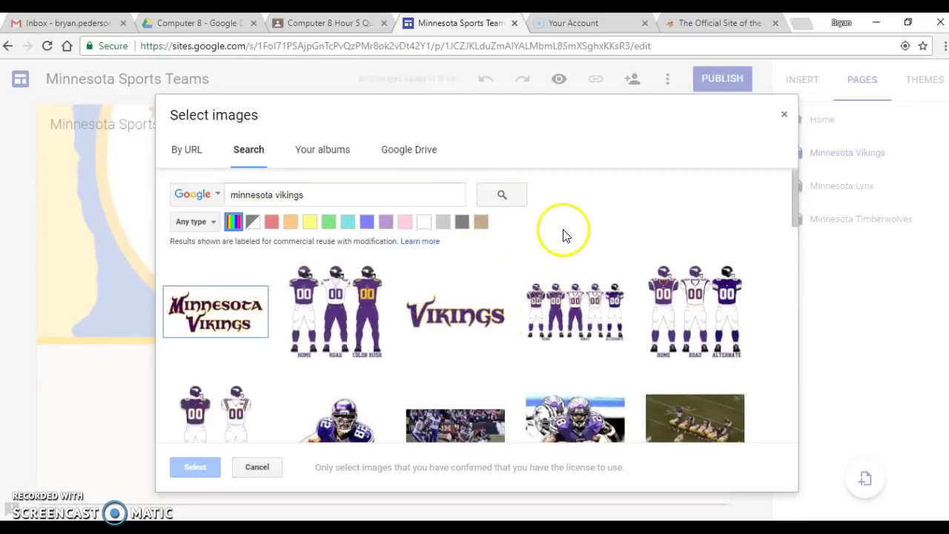
Pick the purple Vikings V image and confirm it as the site logo.
scroll(567, 230, down, 2)
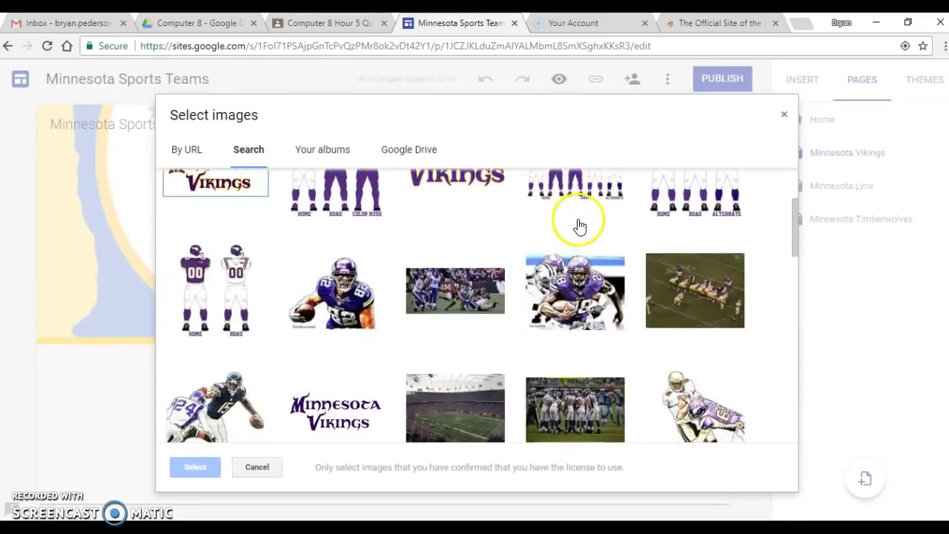
scroll(575, 222, down, 2)
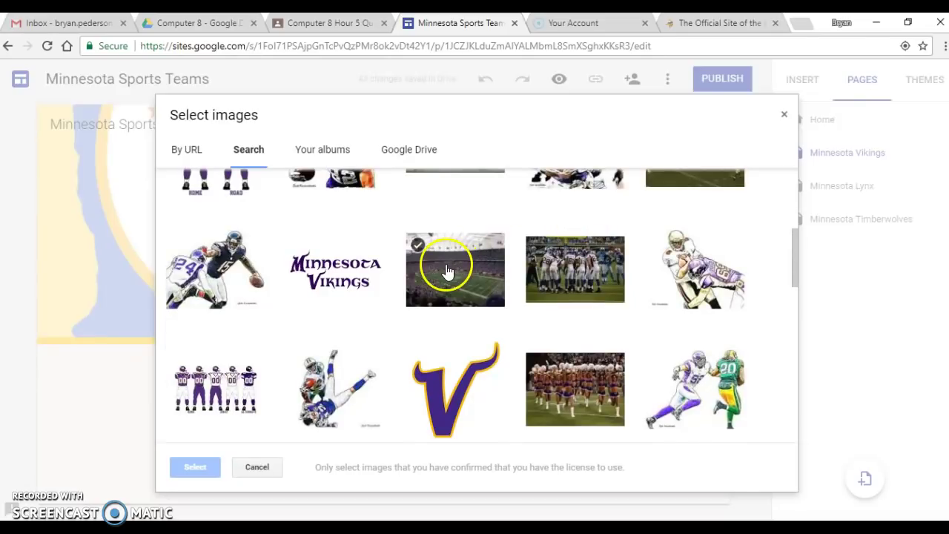
scroll(535, 326, down, 1)
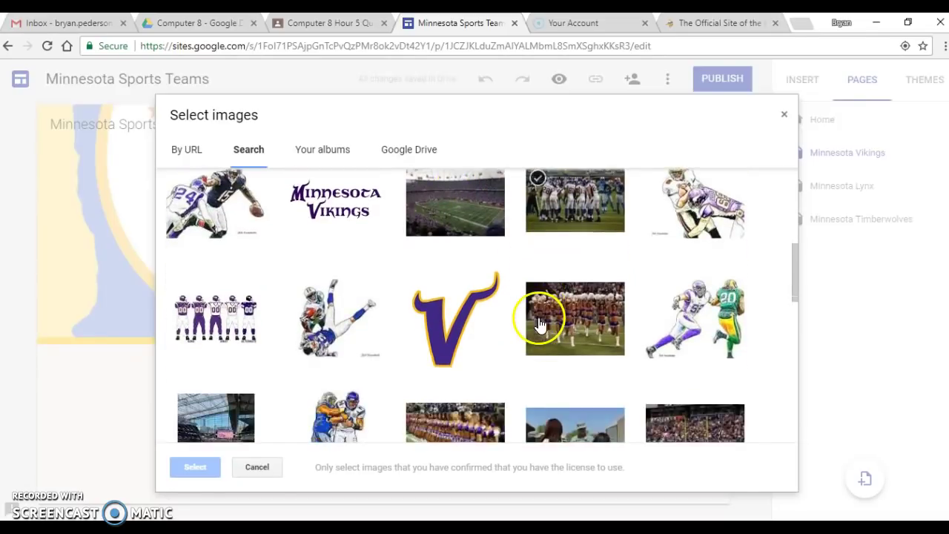
scroll(534, 322, down, 1)
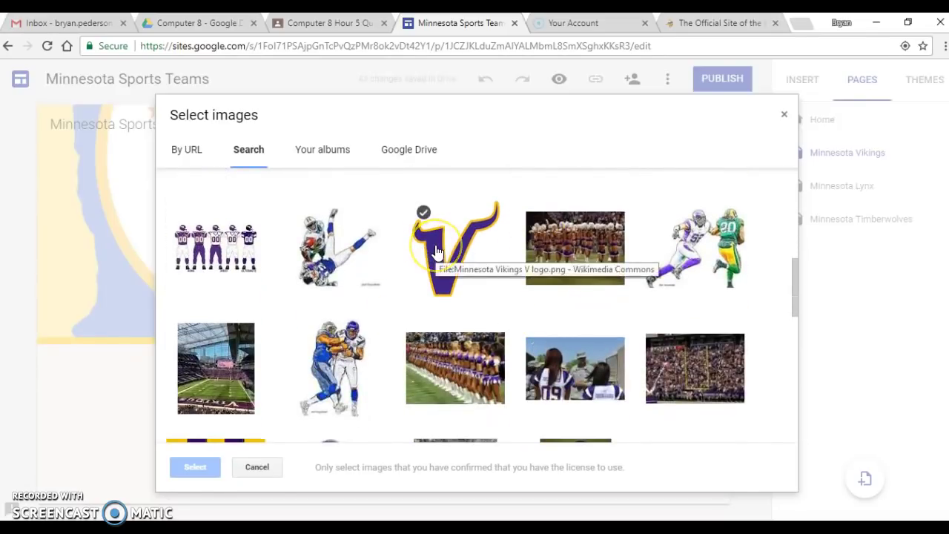
scroll(436, 253, down, 3)
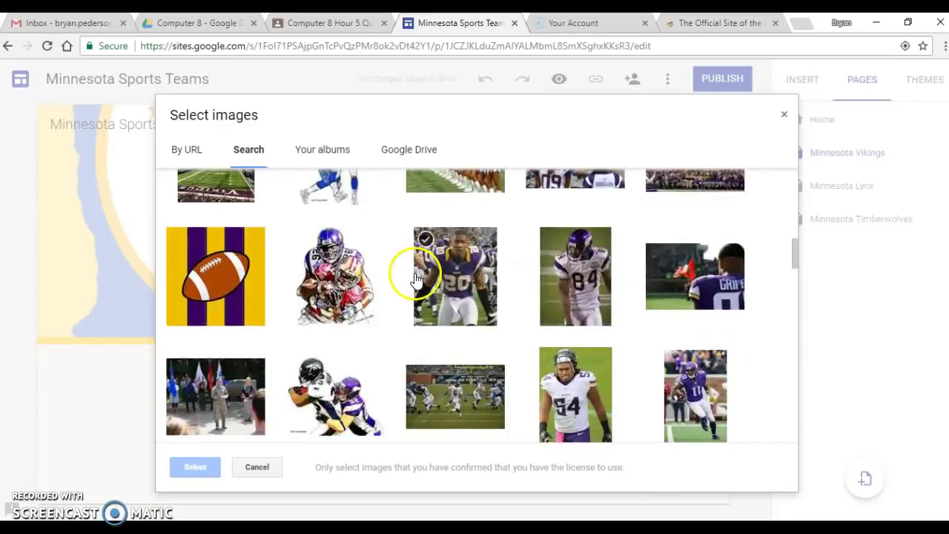
scroll(411, 271, down, 2)
scroll(416, 280, up, 2)
scroll(415, 282, up, 3)
scroll(419, 282, up, 1)
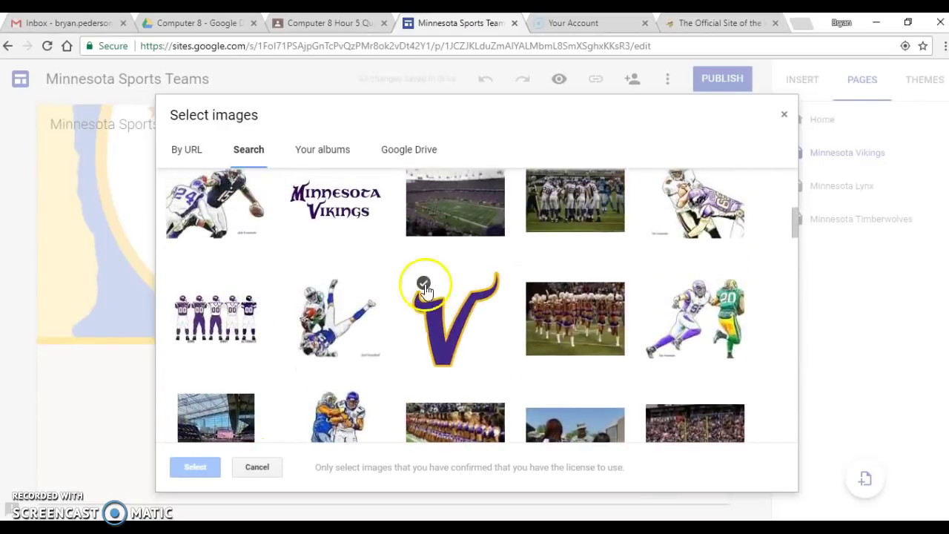
click(455, 329)
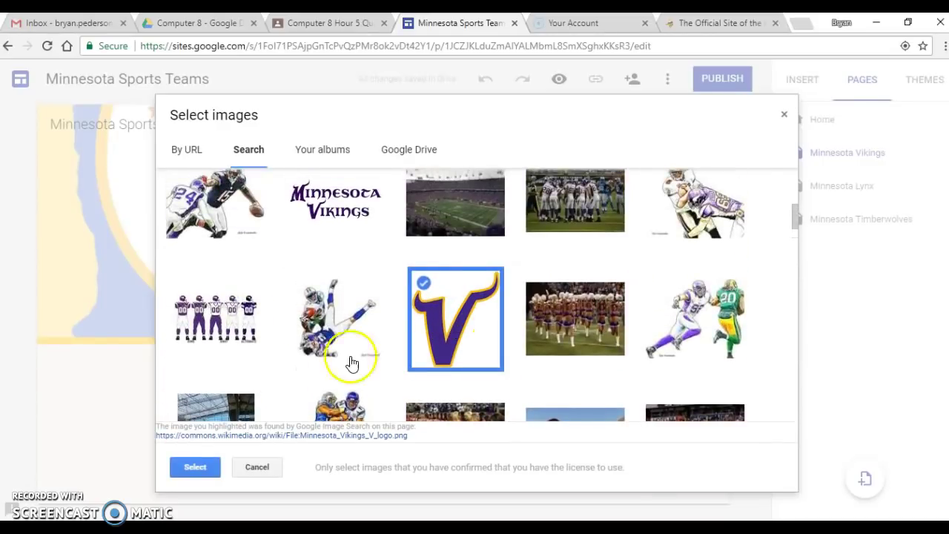
click(195, 467)
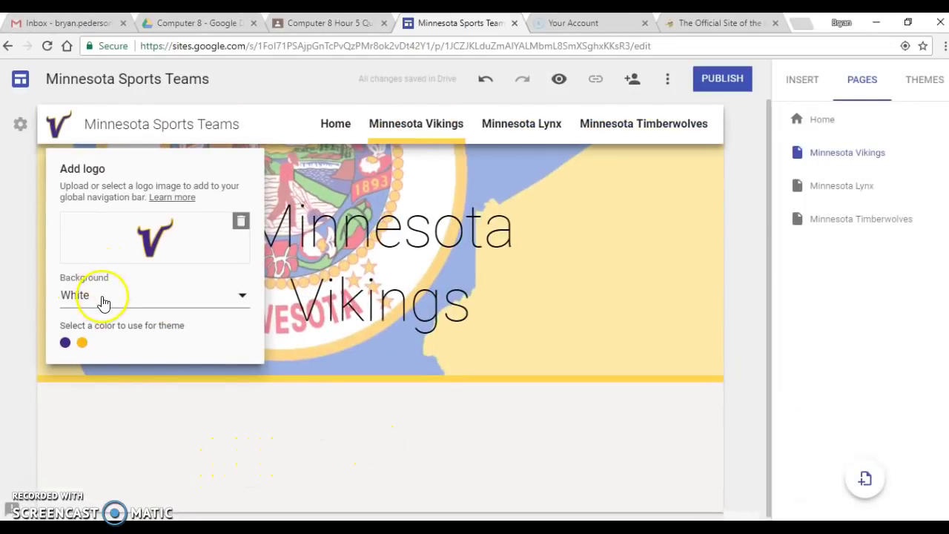
Keep the logo background white and set the Level theme colour to purple.
click(111, 298)
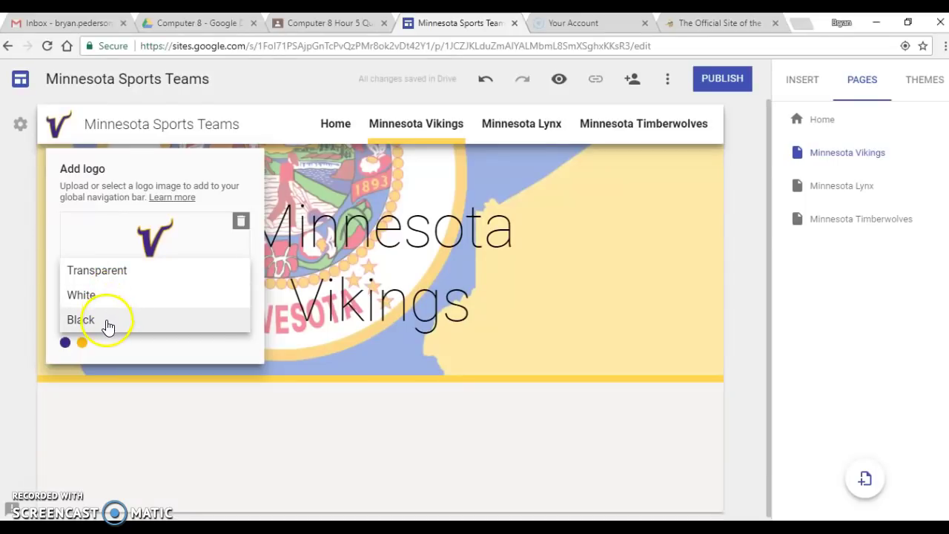
click(105, 302)
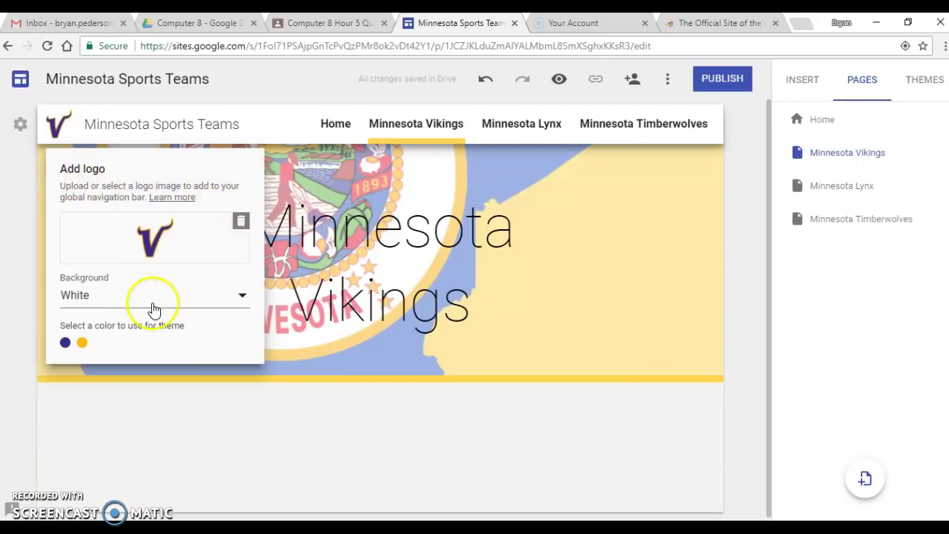
click(64, 342)
click(642, 330)
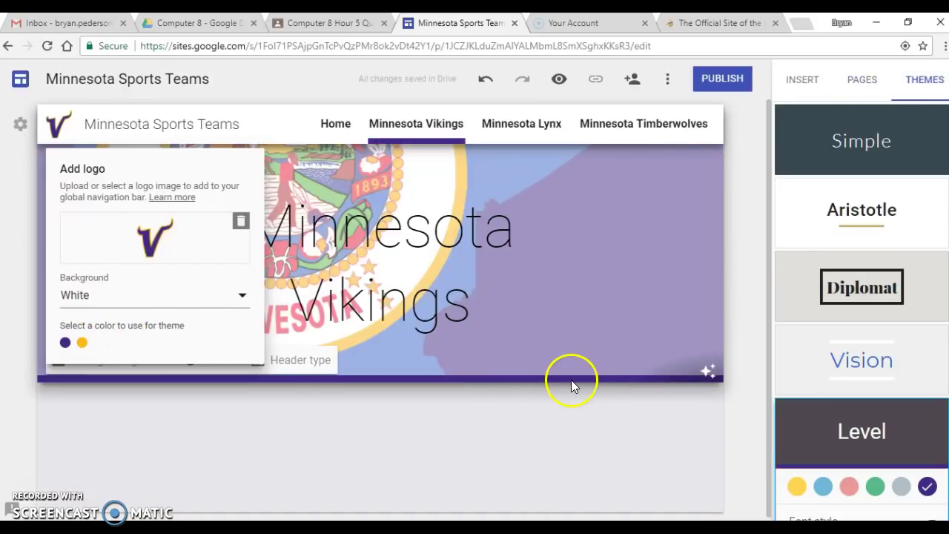
Close the logo settings and select the Vikings page header title.
click(477, 438)
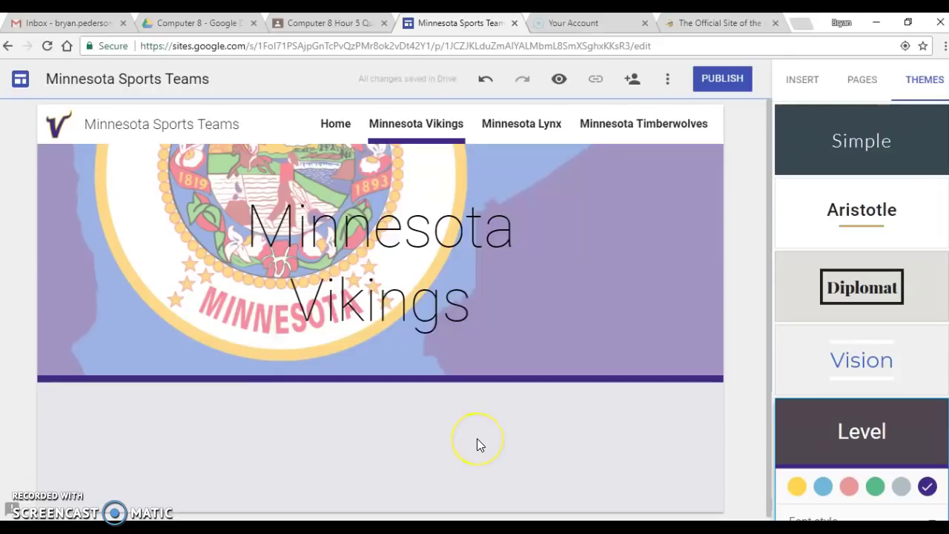
click(589, 259)
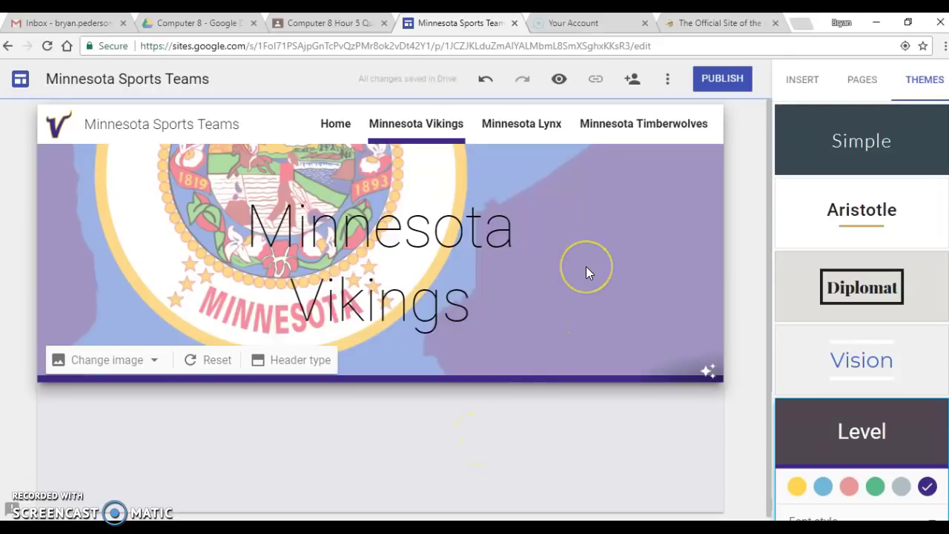
scroll(586, 273, down, 1)
click(581, 270)
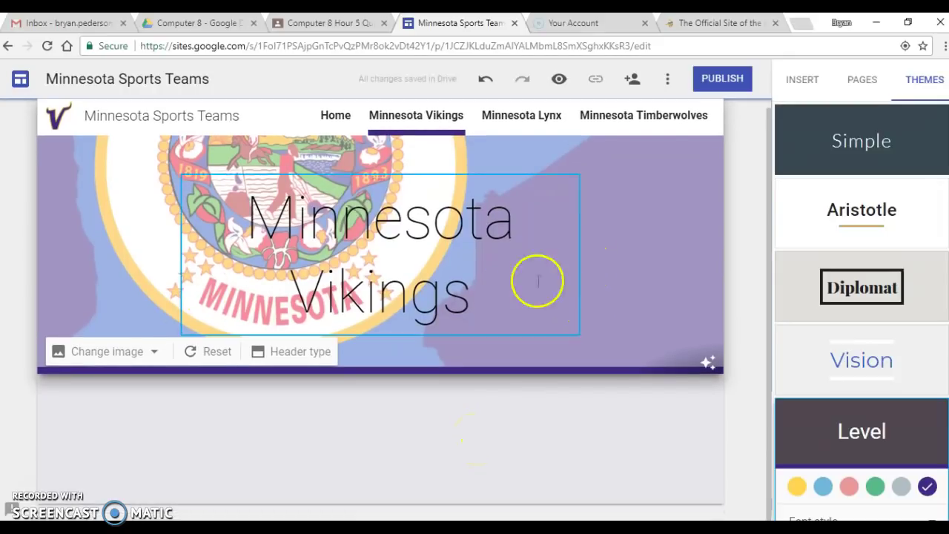
click(146, 284)
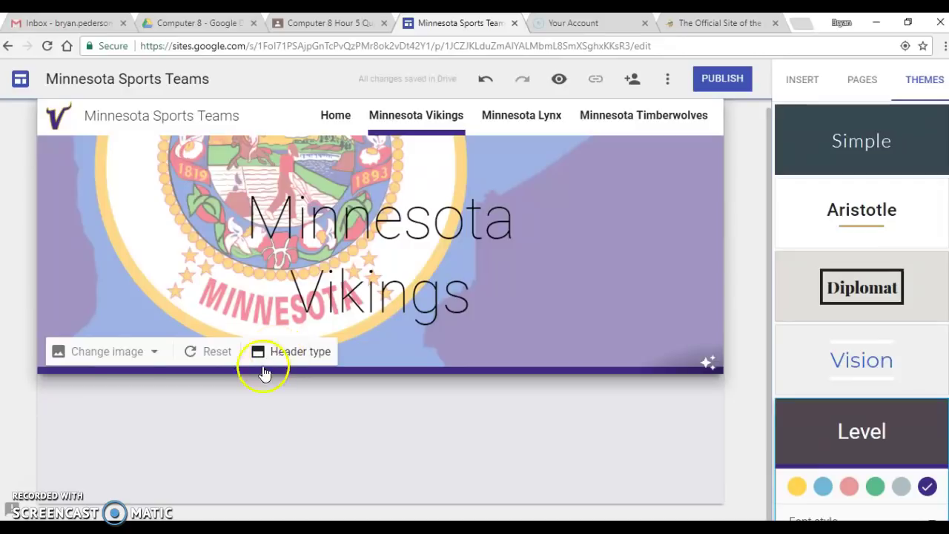
Show the Pages and Insert panels, then open the More options menu.
click(860, 85)
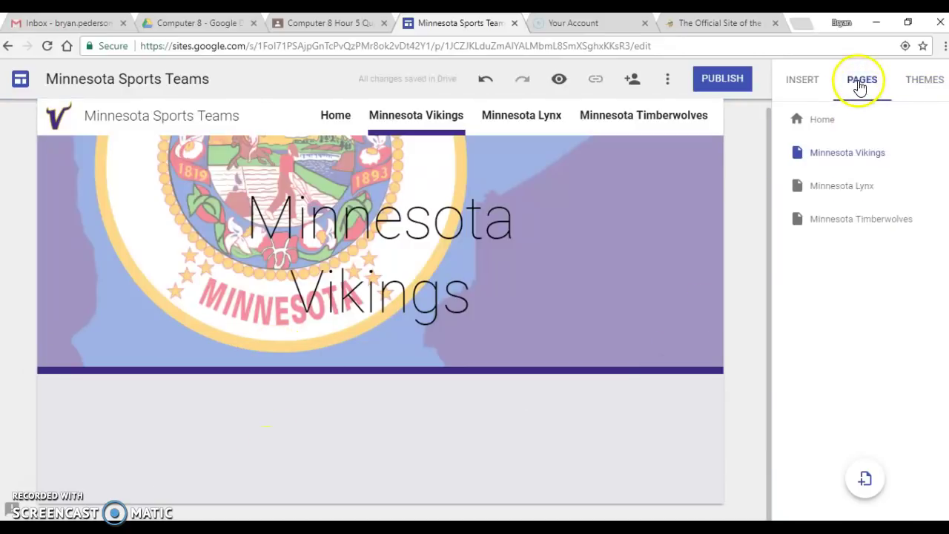
click(812, 87)
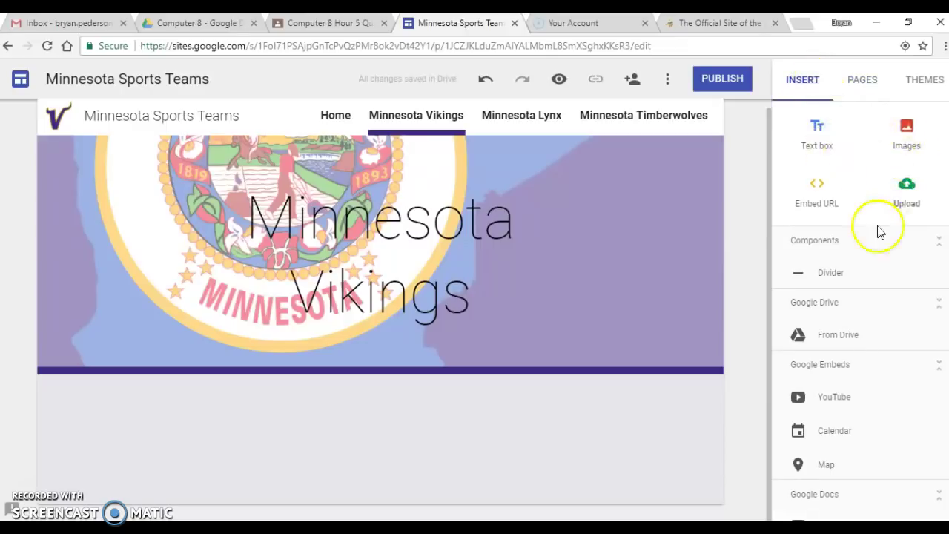
mouse_move(622, 235)
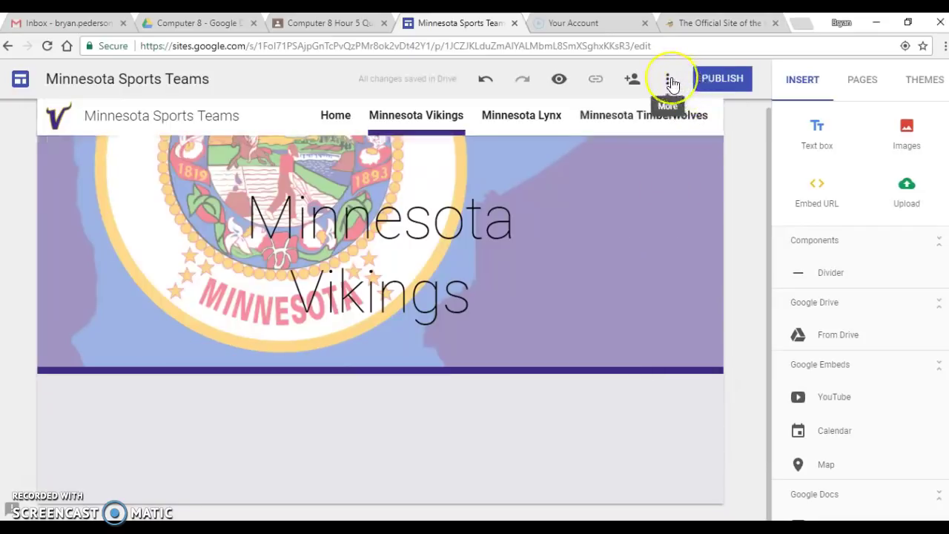
click(671, 81)
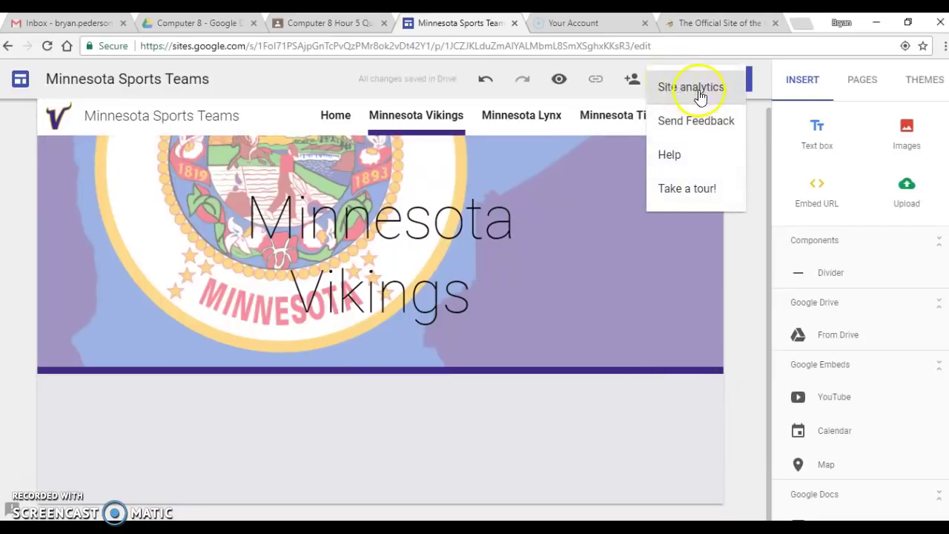
click(681, 190)
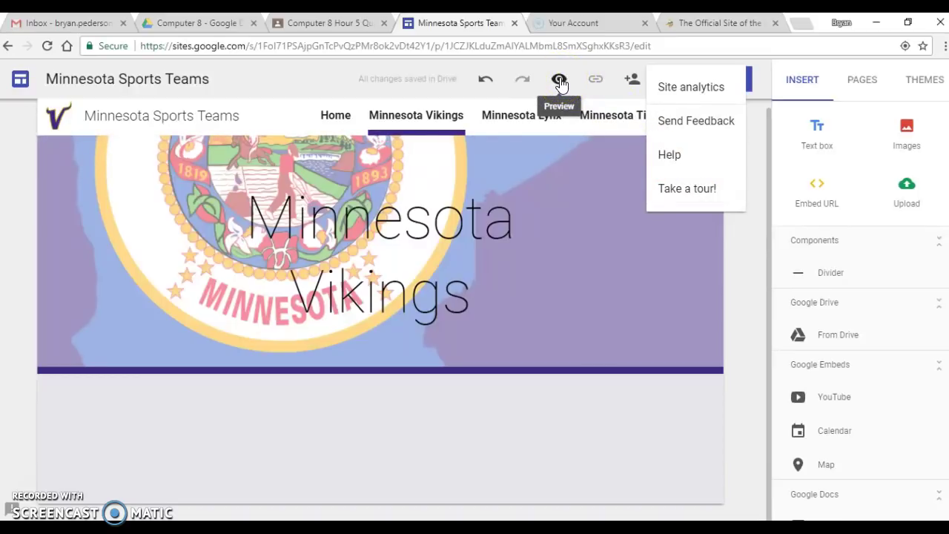
Preview the site and visit the Home, Vikings, Lynx and Timberwolves pages.
click(560, 80)
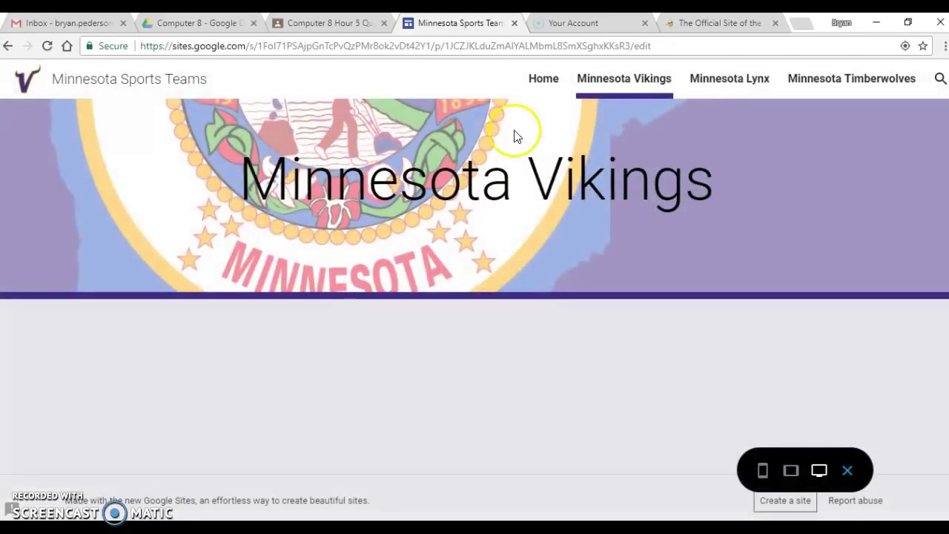
drag(213, 423, 508, 164)
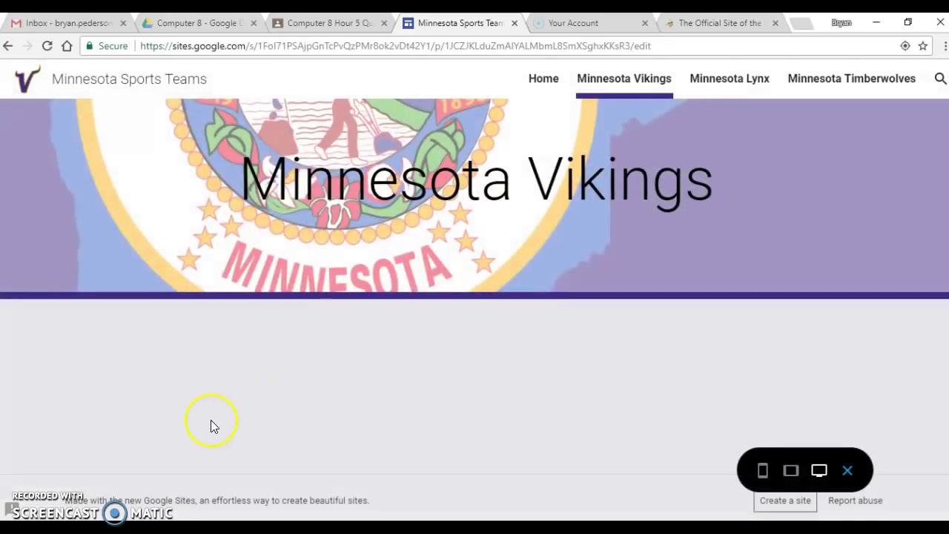
click(545, 78)
click(617, 79)
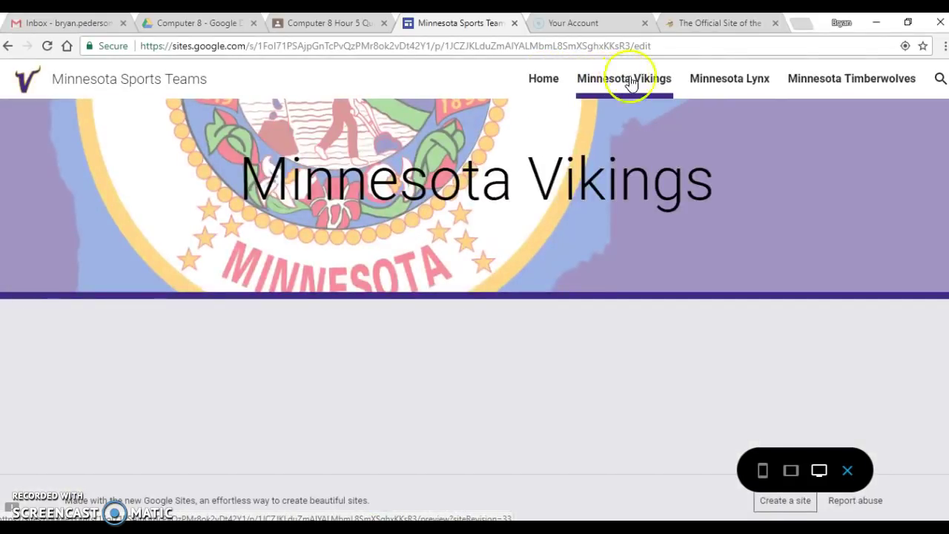
click(726, 81)
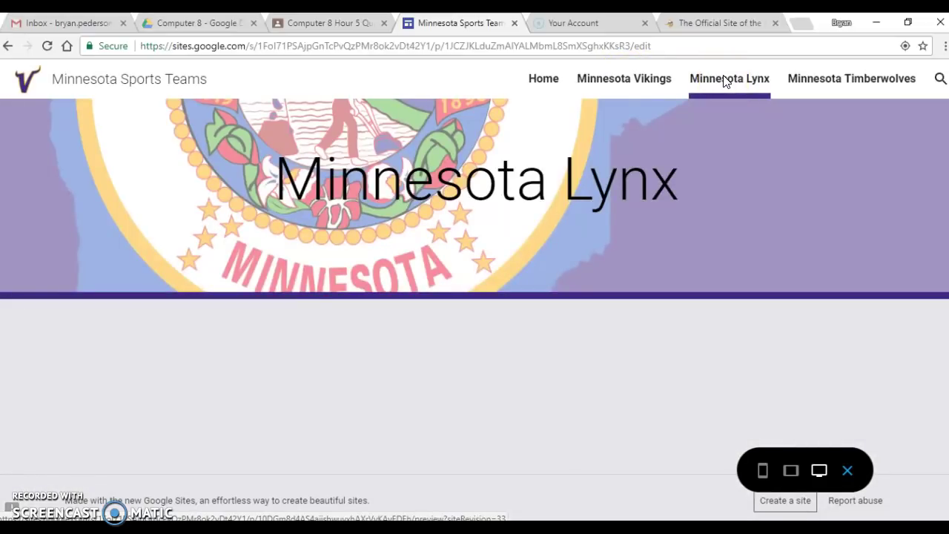
click(734, 83)
click(820, 74)
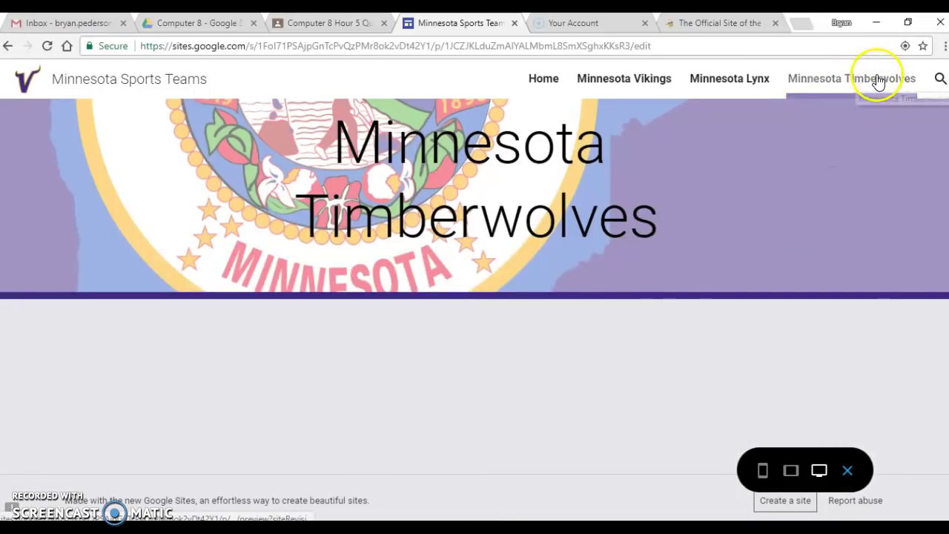
click(909, 80)
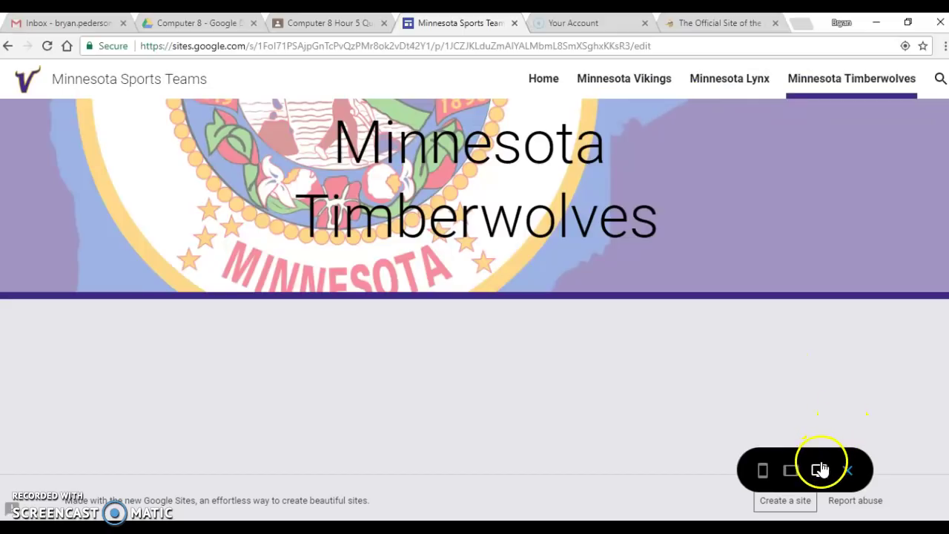
Check the preview at phone, tablet and desktop widths, then return to editing.
click(764, 471)
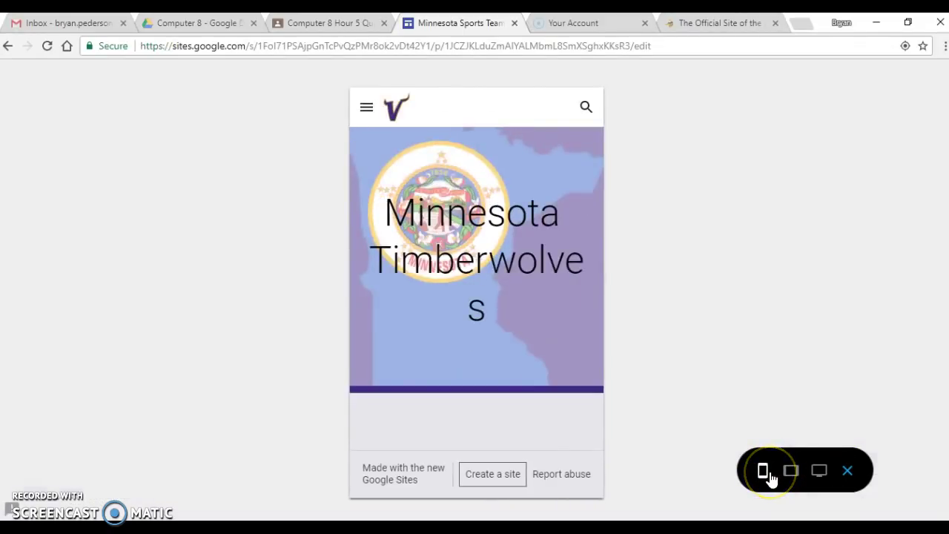
click(791, 474)
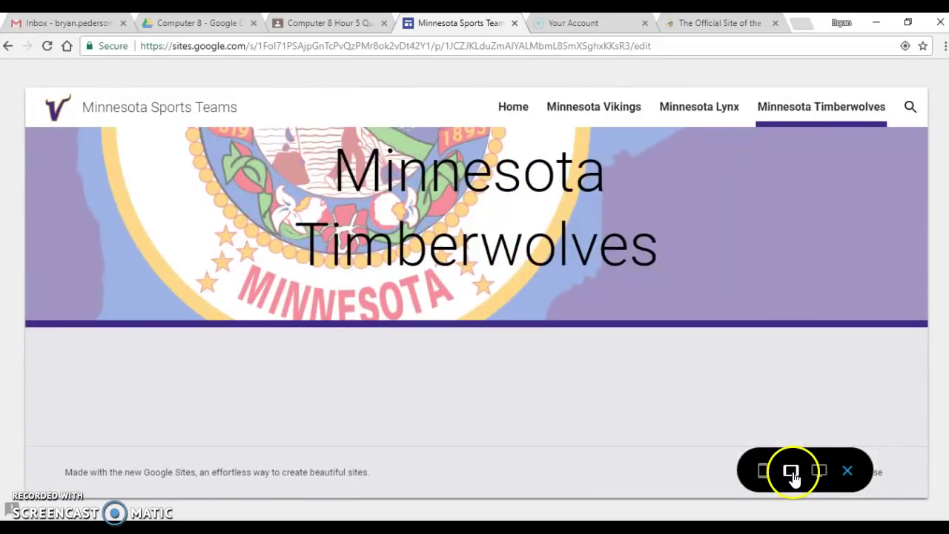
click(818, 472)
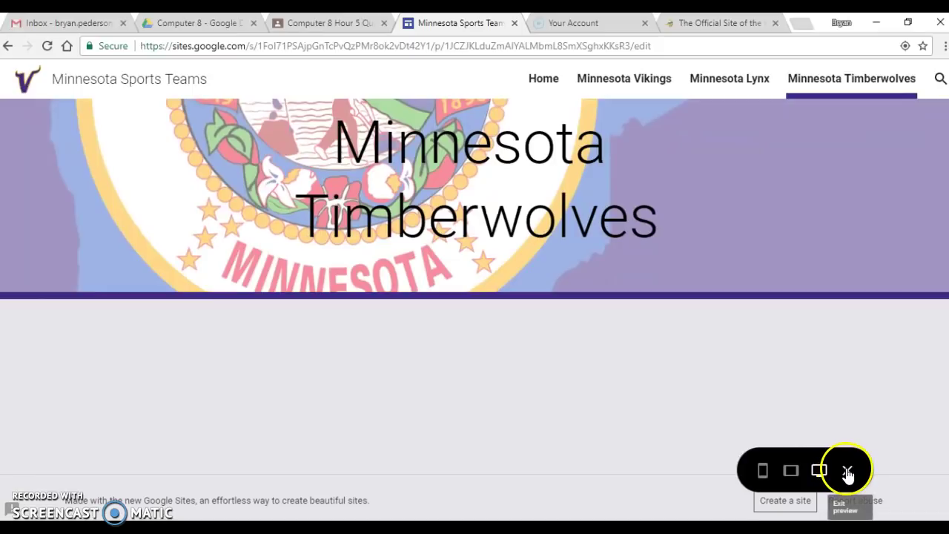
click(848, 472)
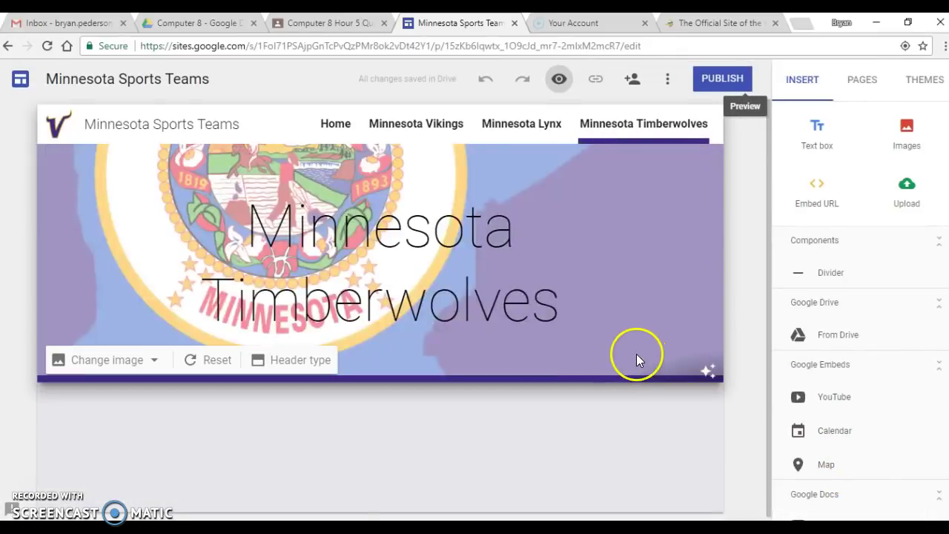
Create a new page named 'Minnesota Twins' from the Pages list.
click(877, 87)
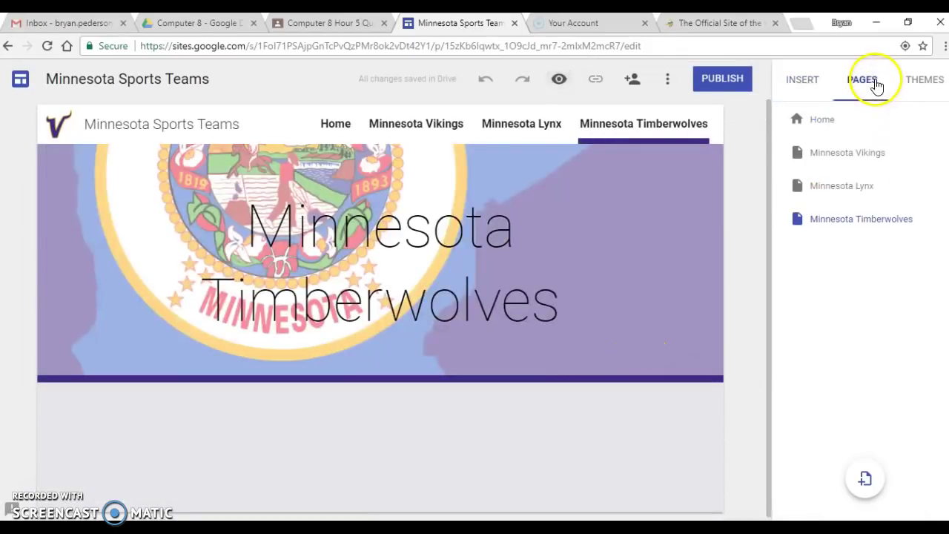
click(866, 481)
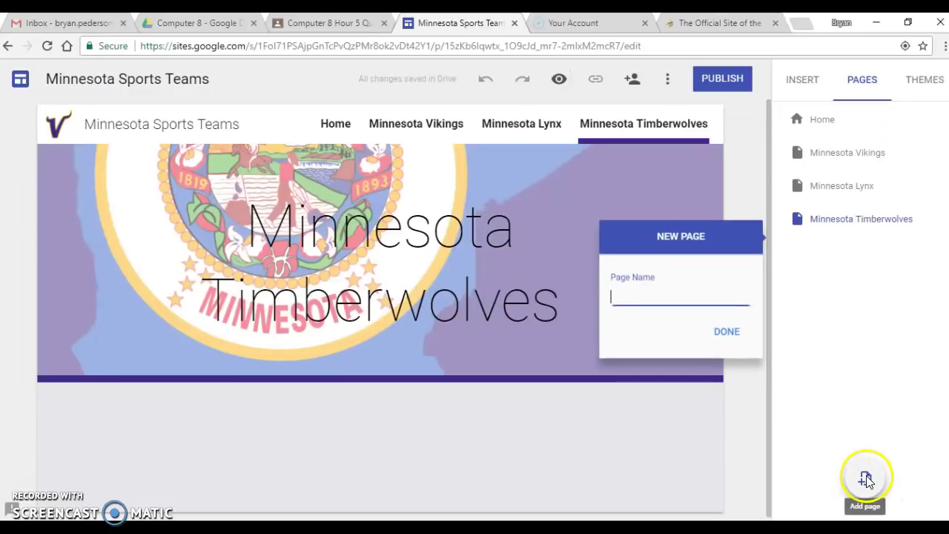
text(Minnesota Twins)
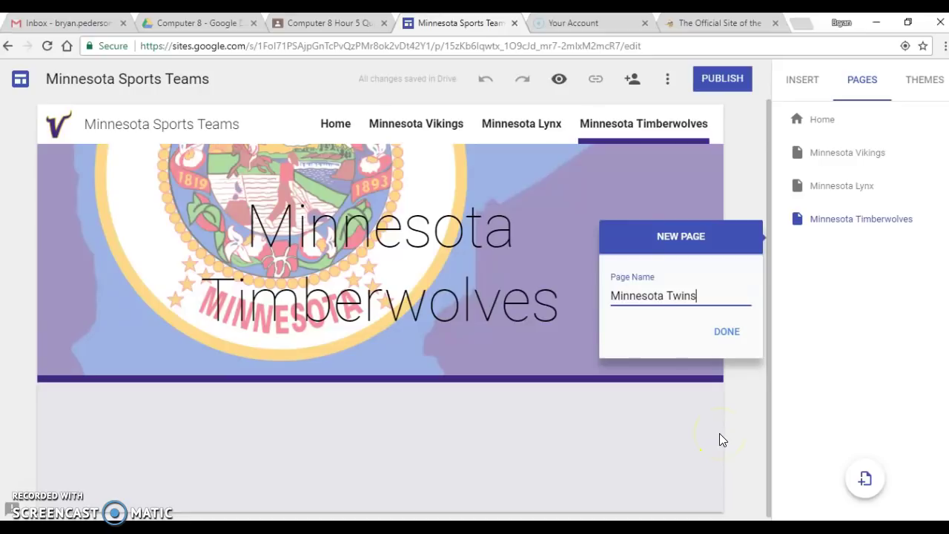
click(721, 334)
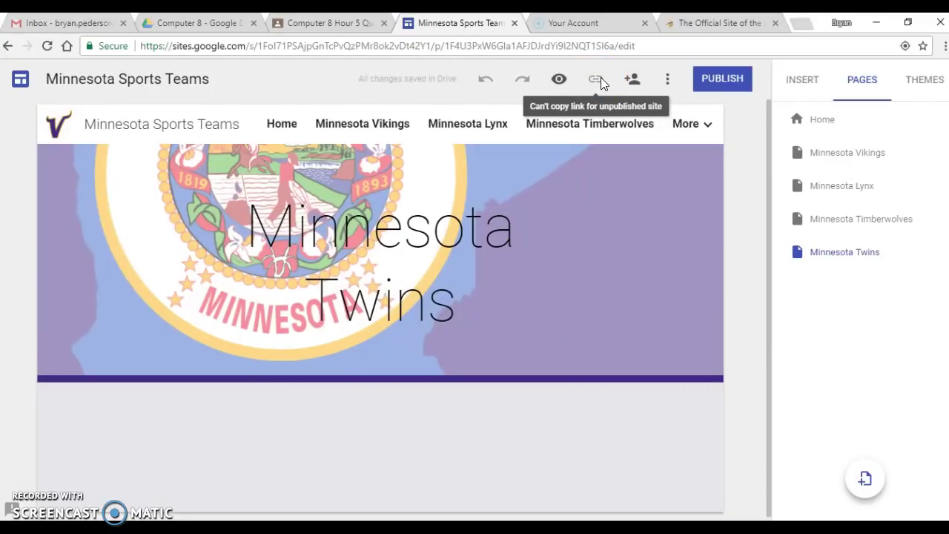
click(456, 315)
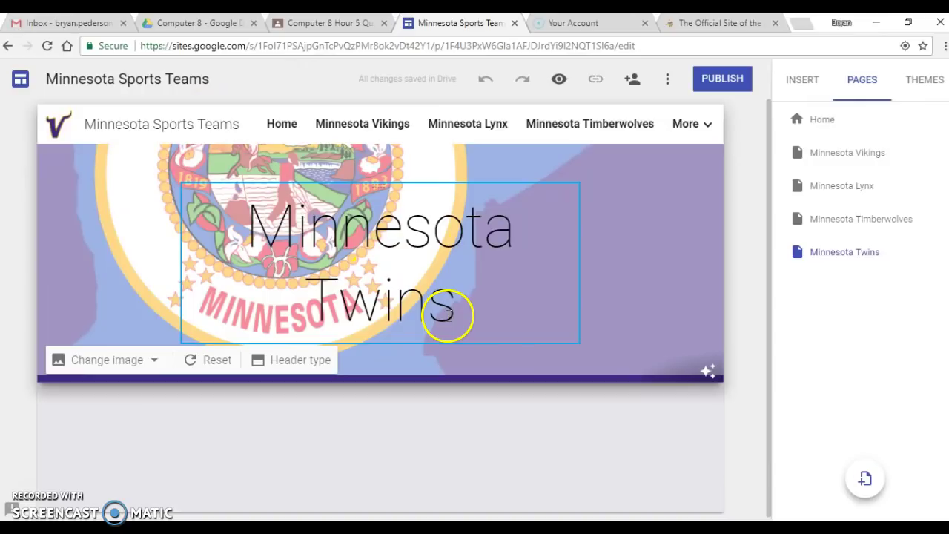
click(642, 47)
right_click(607, 46)
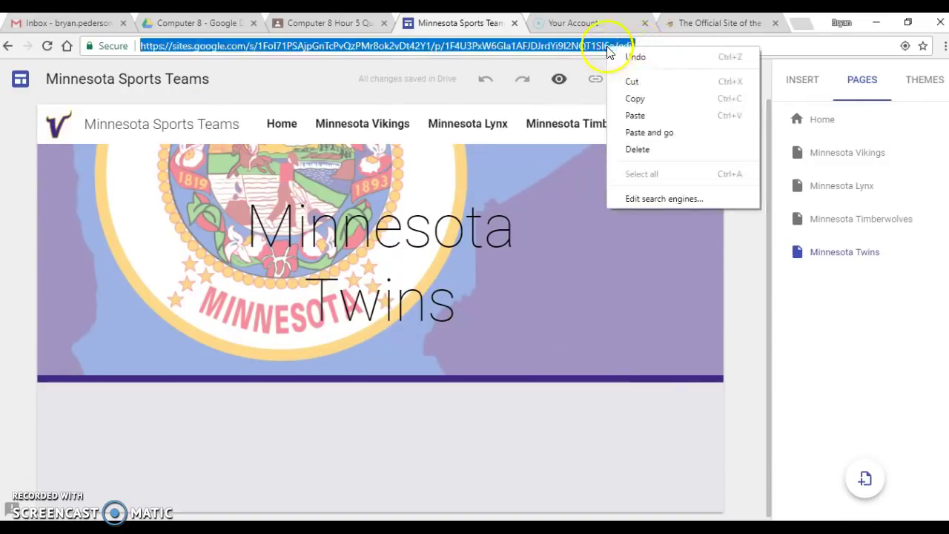
click(636, 99)
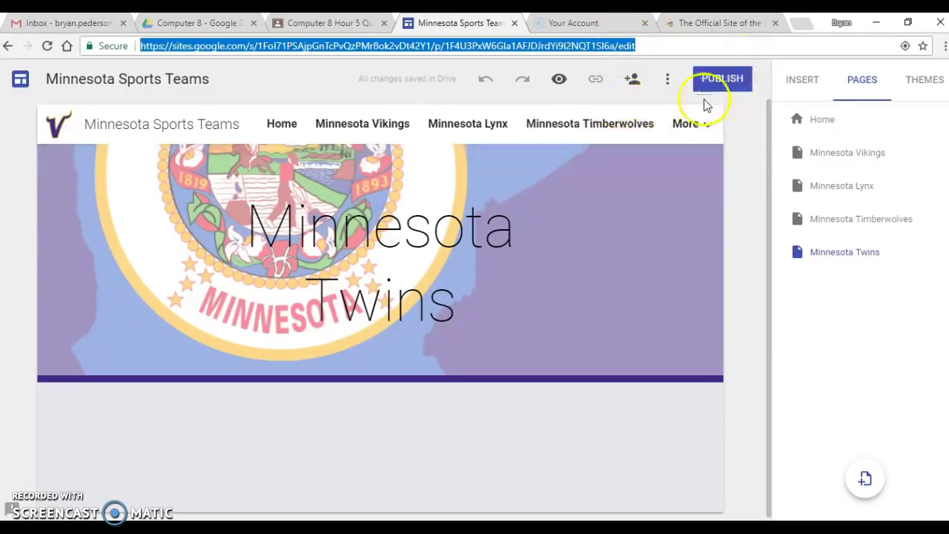
click(670, 46)
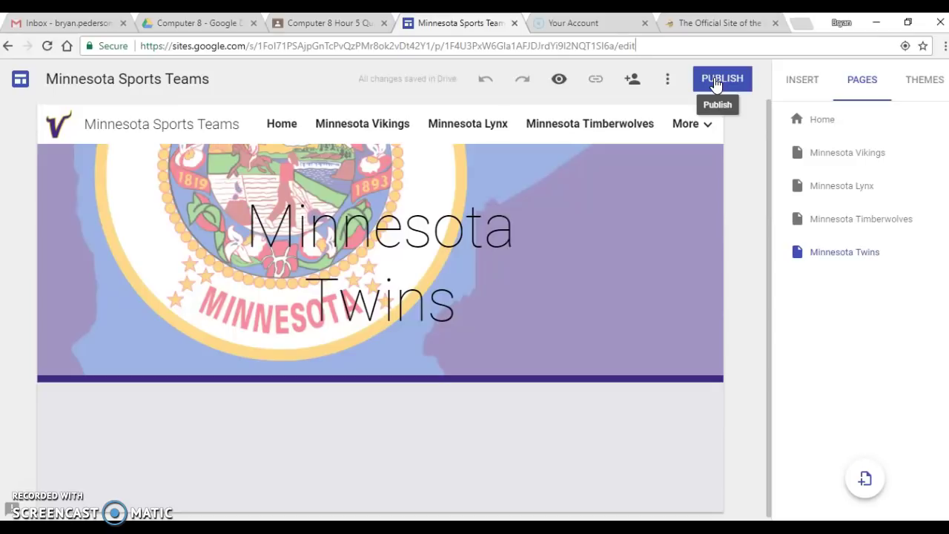
Open the Insert panel beside the empty Minnesota Twins page and try its YouTube embed option.
click(661, 473)
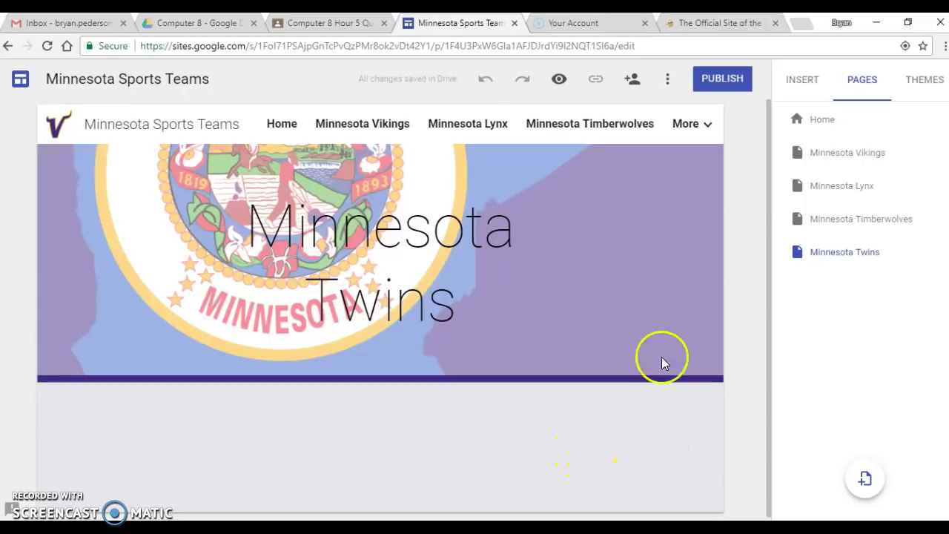
click(801, 82)
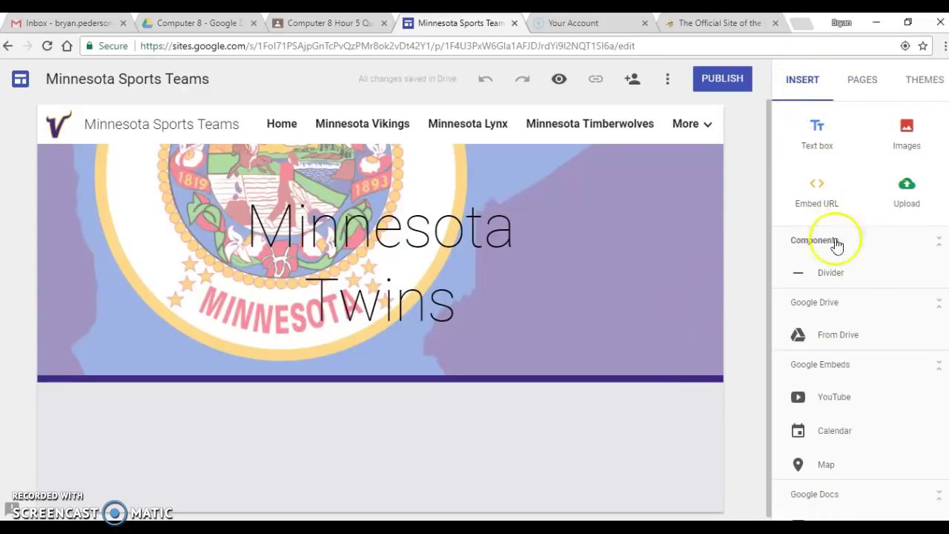
click(836, 400)
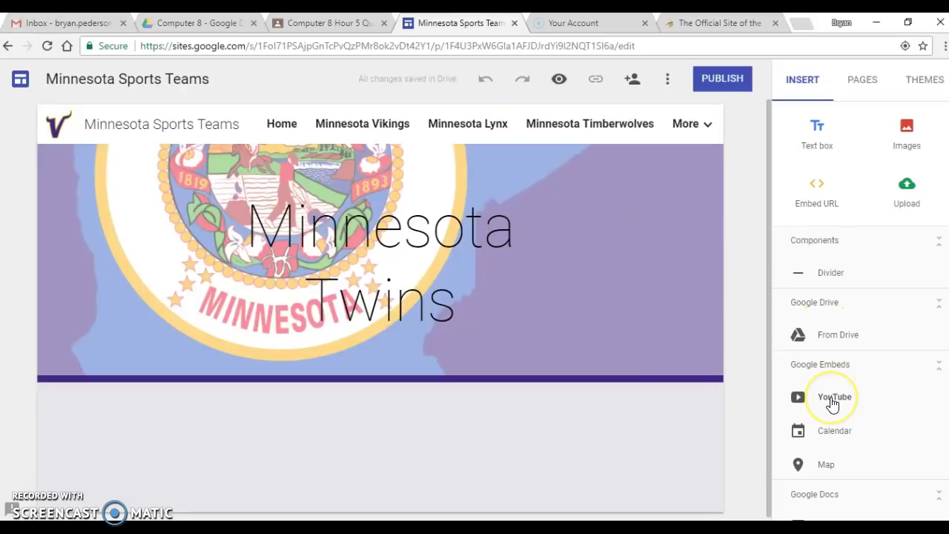
click(742, 401)
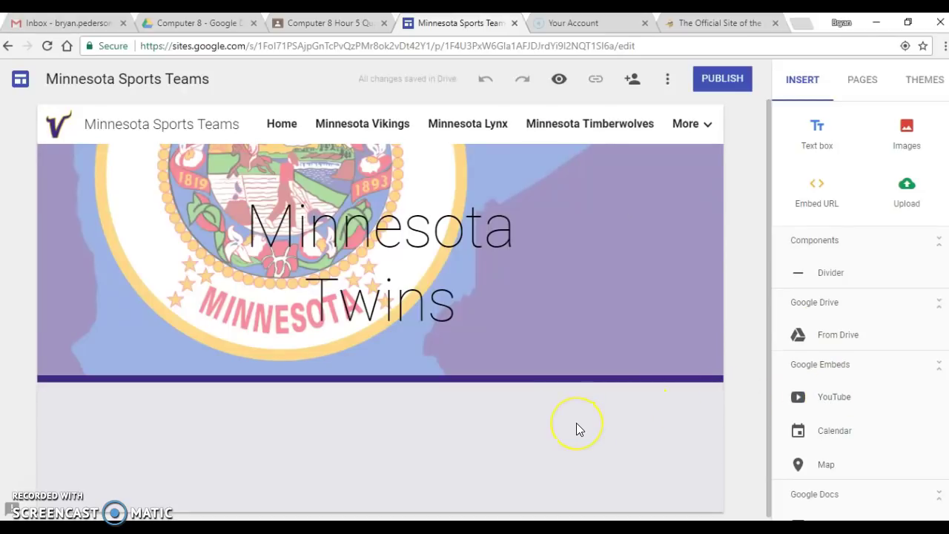